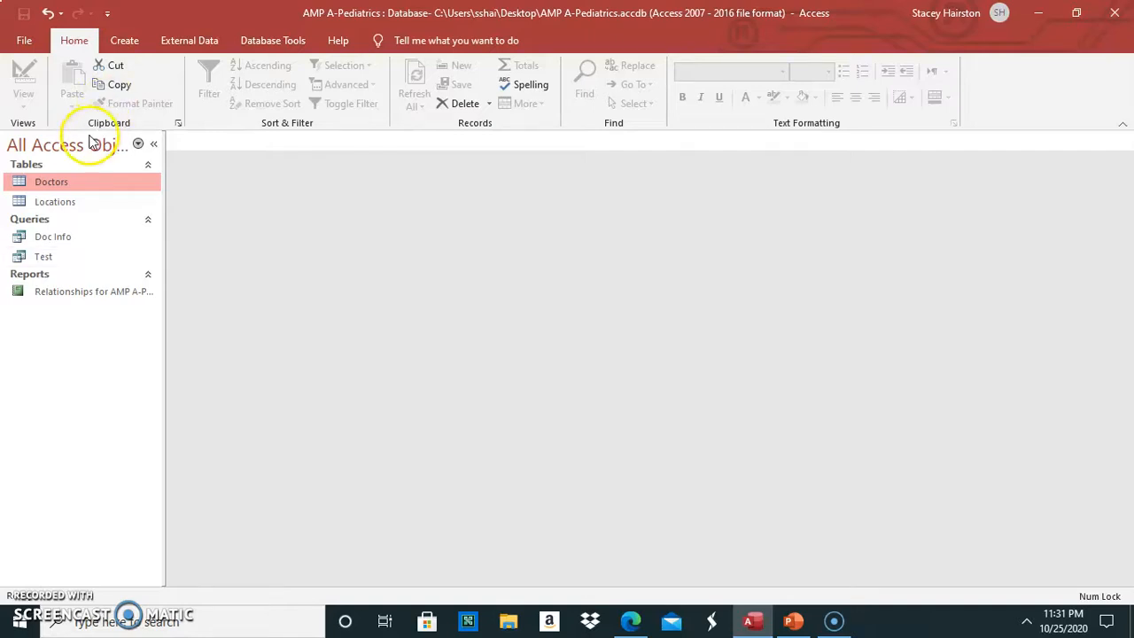
Step: Open the Doc Info query in Datasheet View
left_click(60, 237)
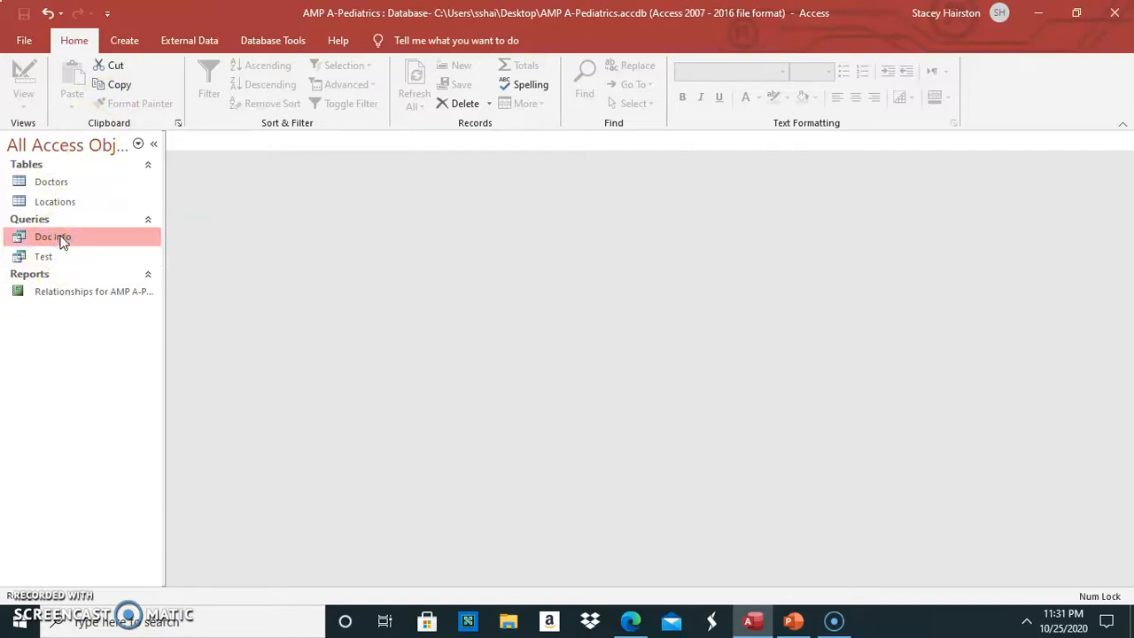
double_click(60, 236)
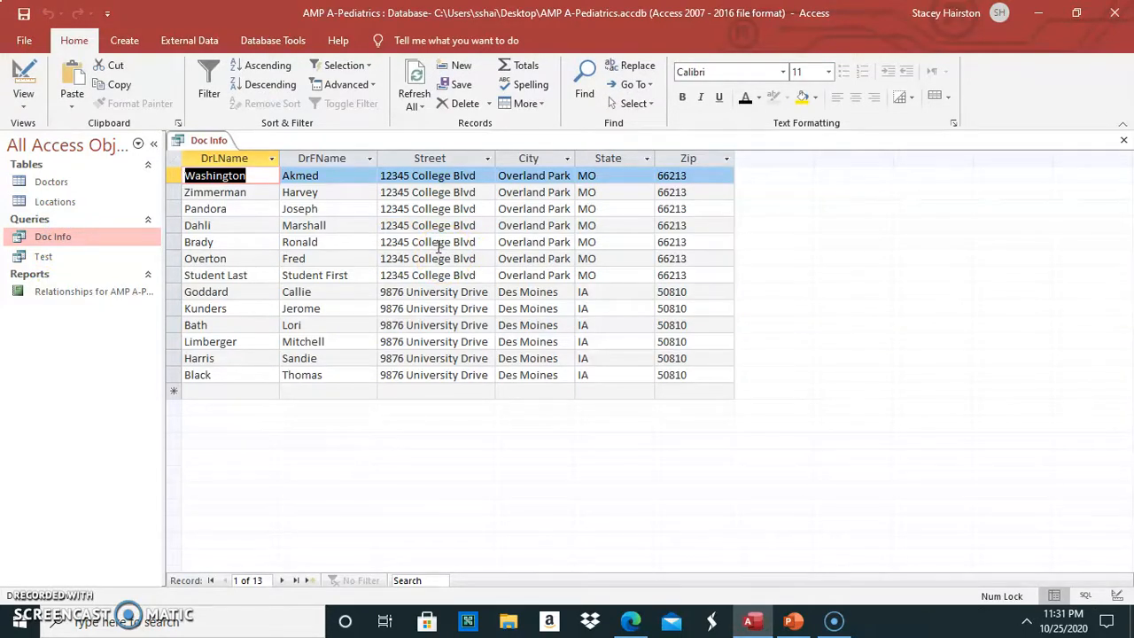
left_click(24, 105)
left_click(62, 138)
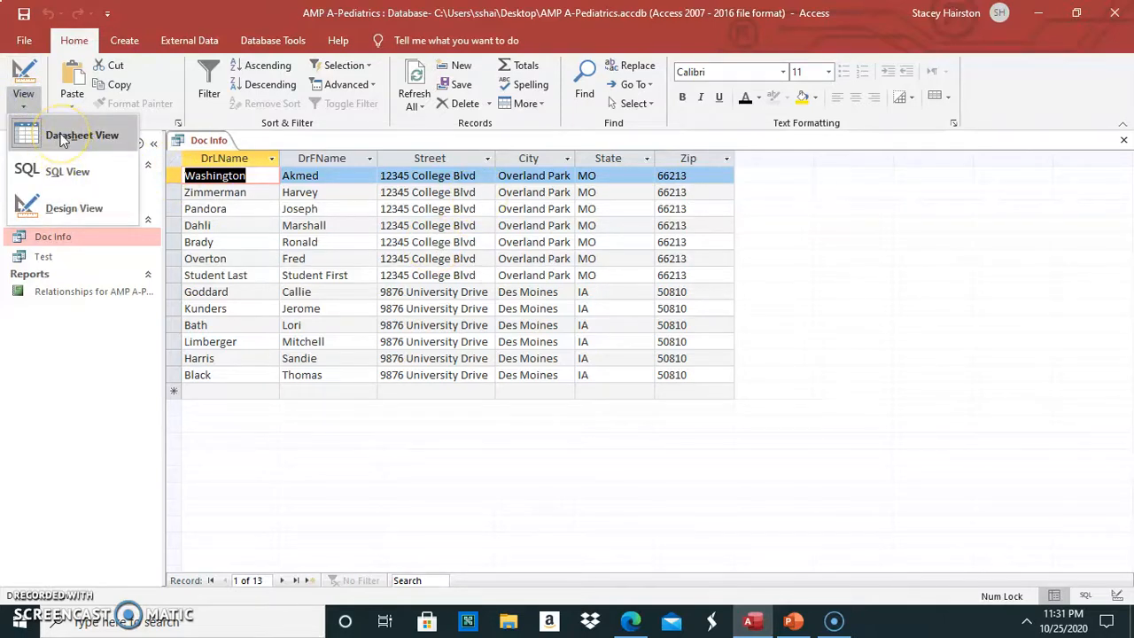
left_click(276, 427)
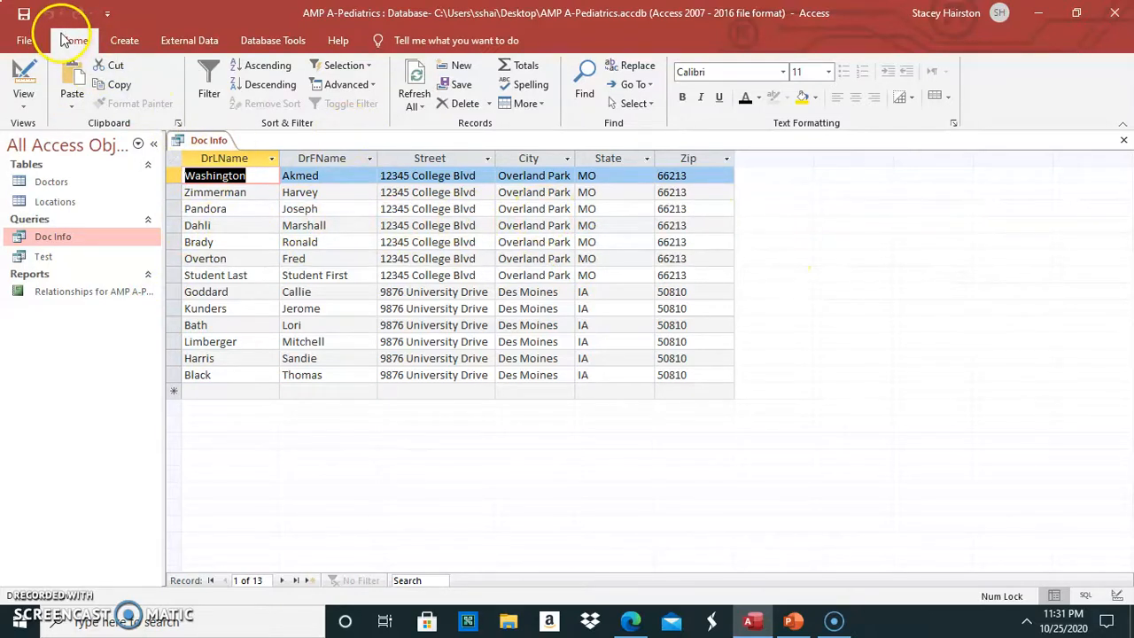
Step: Filter the DrLName column to only the second through fifth last names in the alphabetical value list
left_click(209, 80)
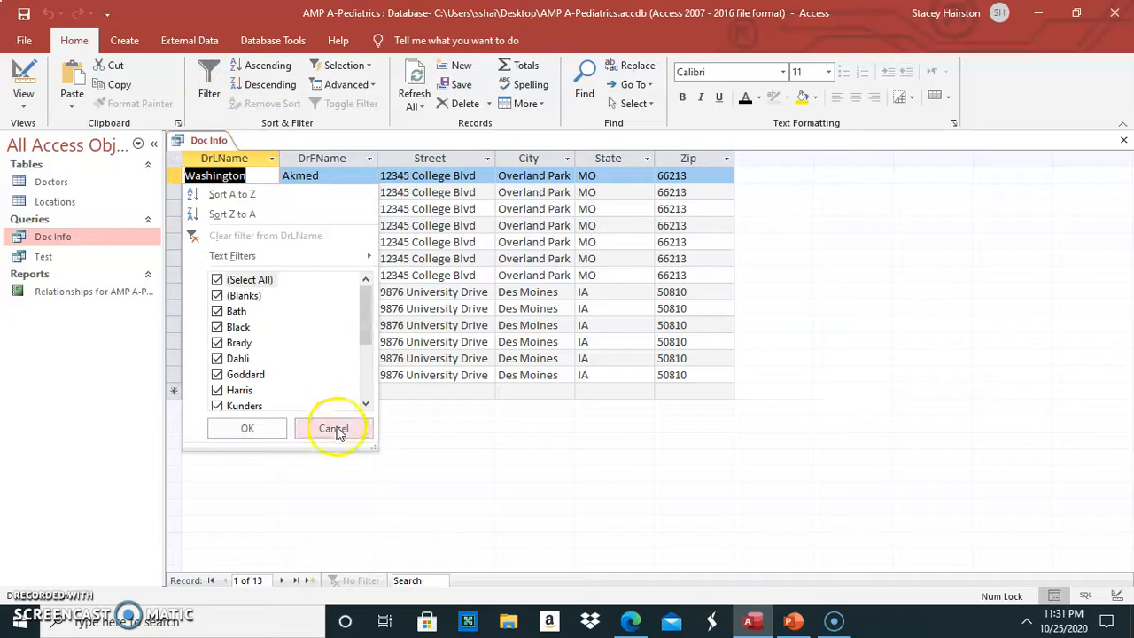
left_click_drag(373, 450, 472, 552)
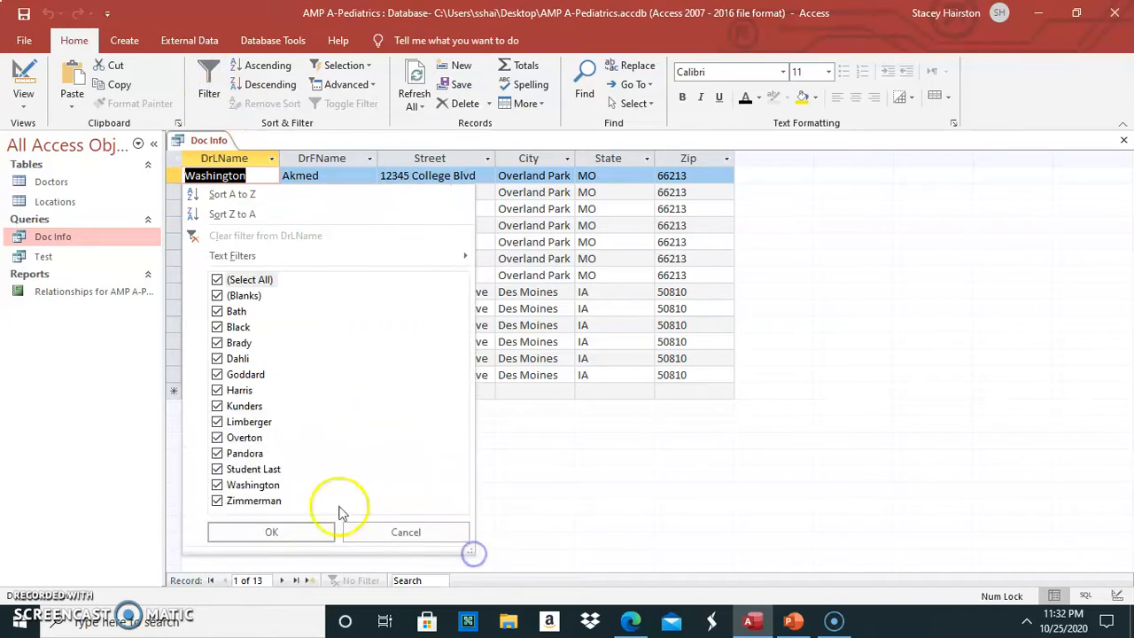
left_click(217, 280)
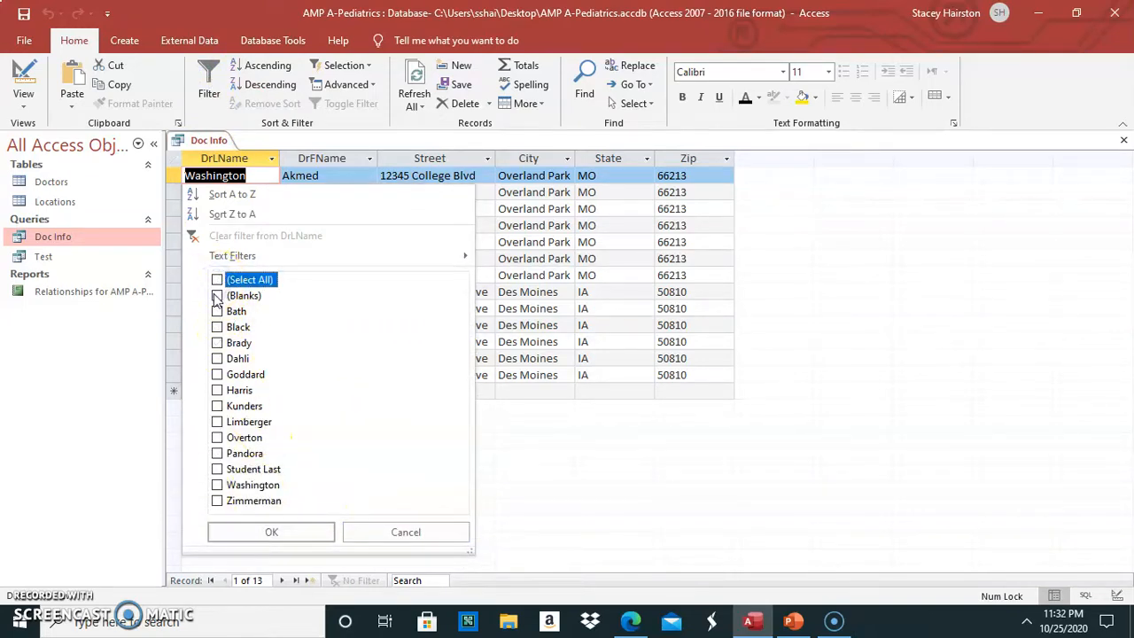
left_click(217, 327)
left_click(217, 342)
left_click(217, 358)
left_click(217, 374)
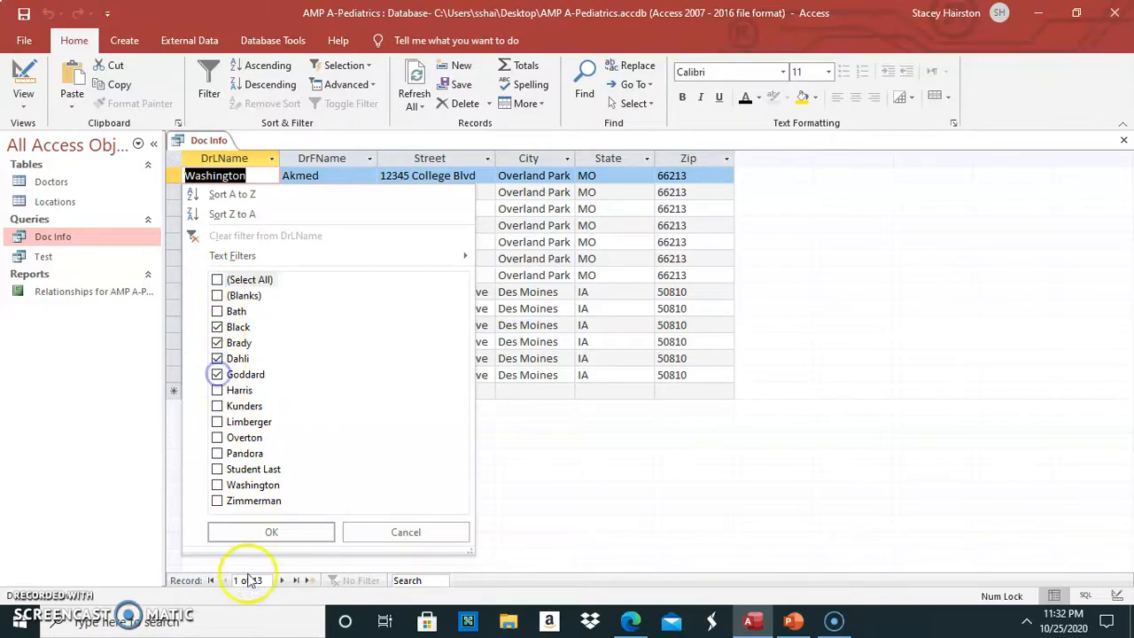
left_click(271, 536)
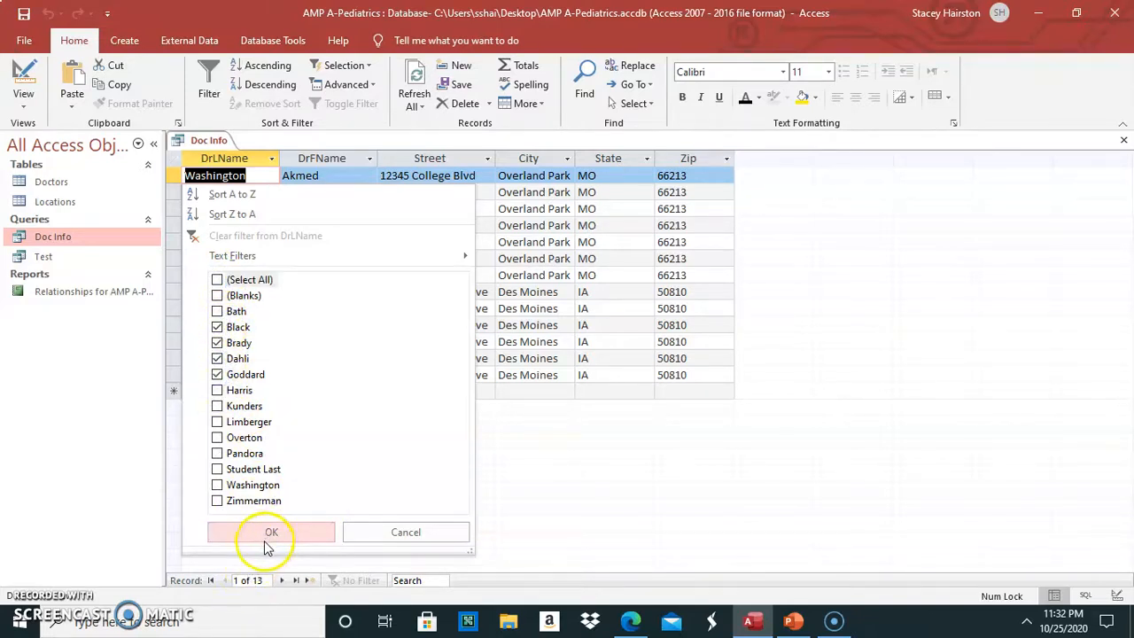
left_click(266, 540)
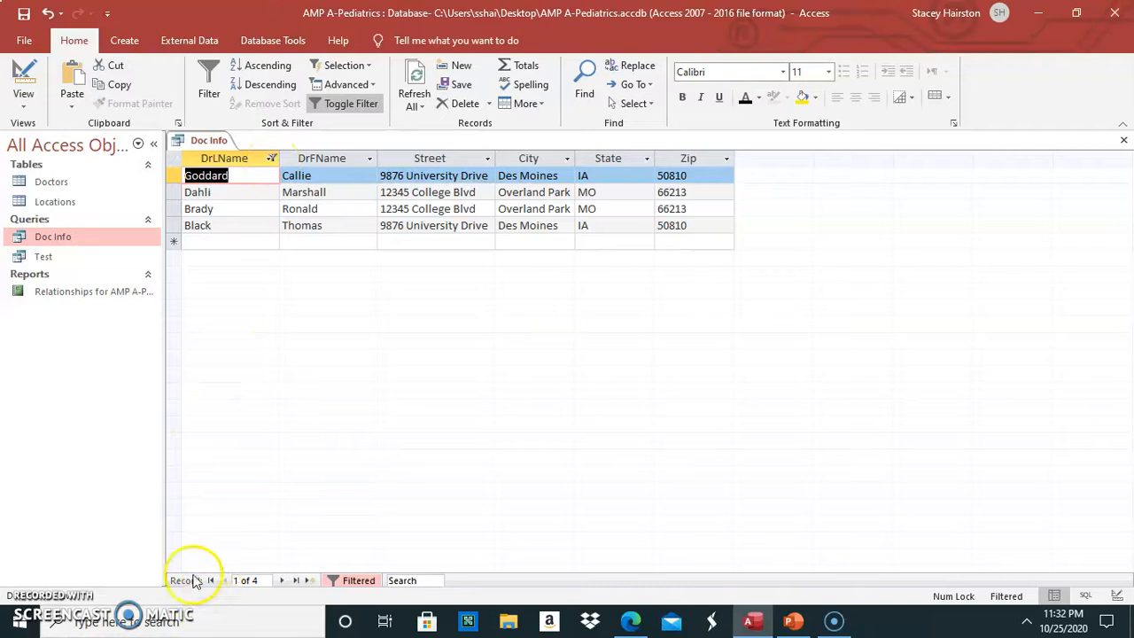
left_click(362, 582)
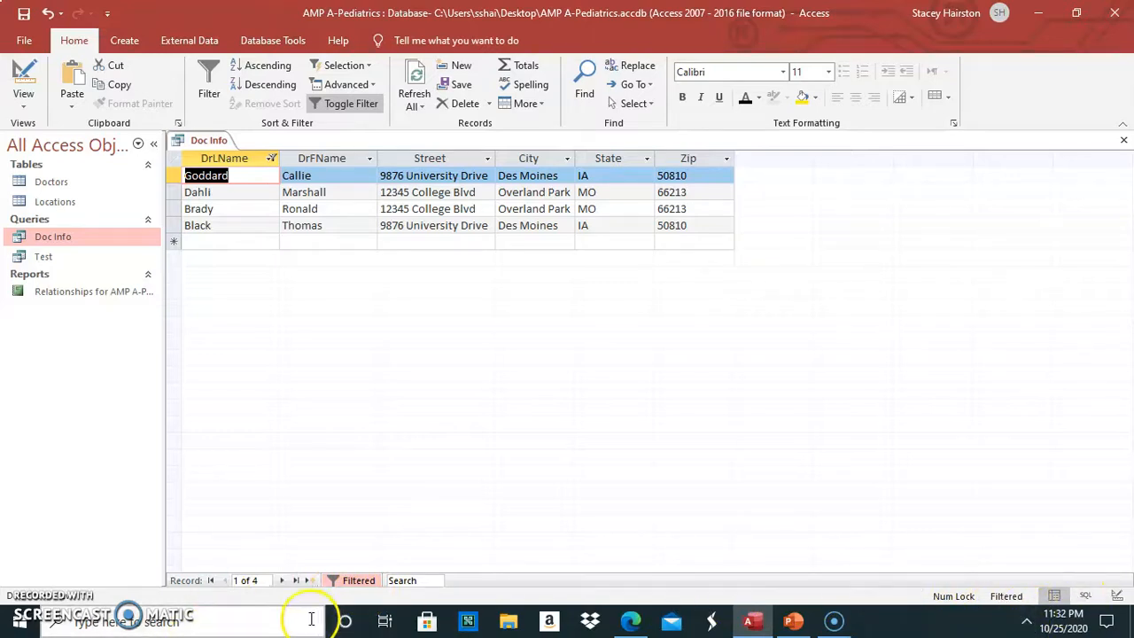
Step: Reselect all values in the DrLName filter and apply it to remove the filtering
left_click(272, 159)
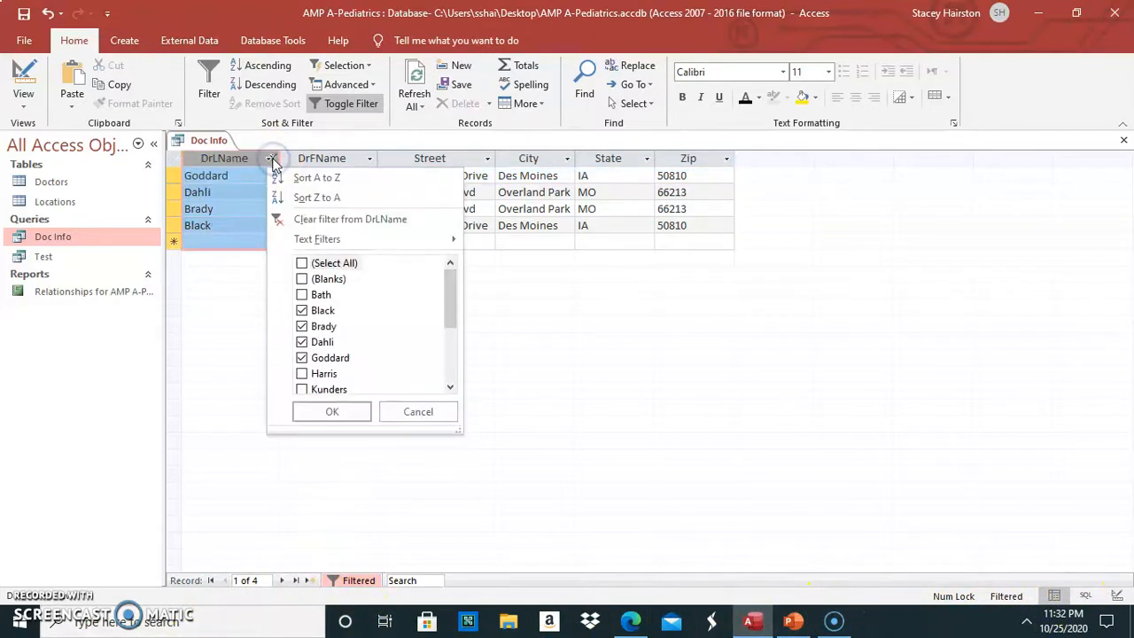
left_click(302, 263)
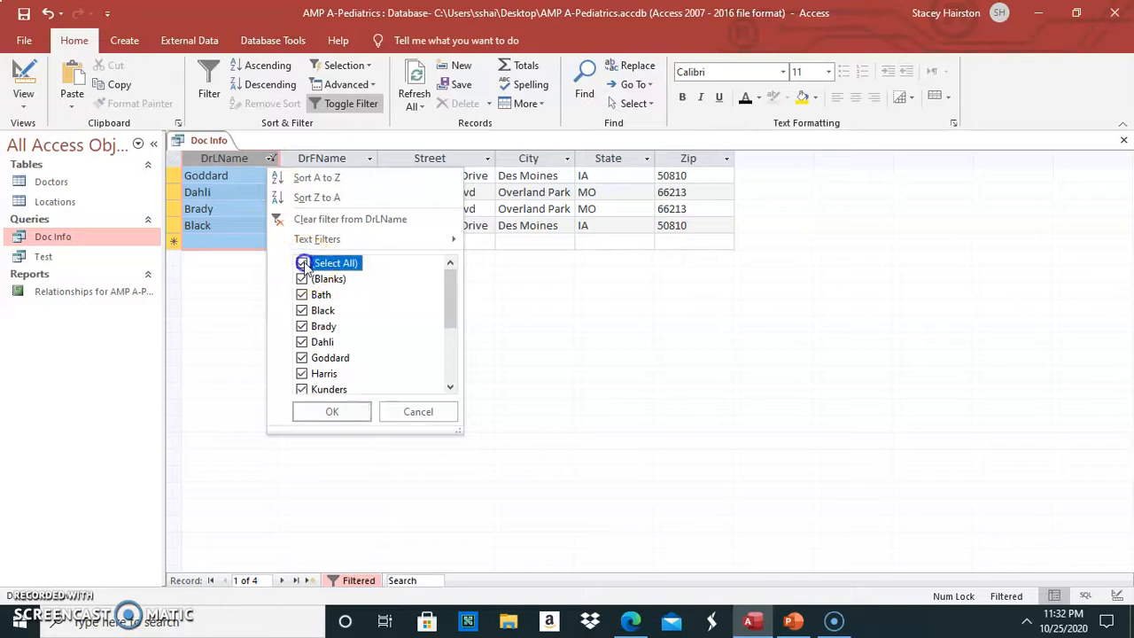
left_click(329, 417)
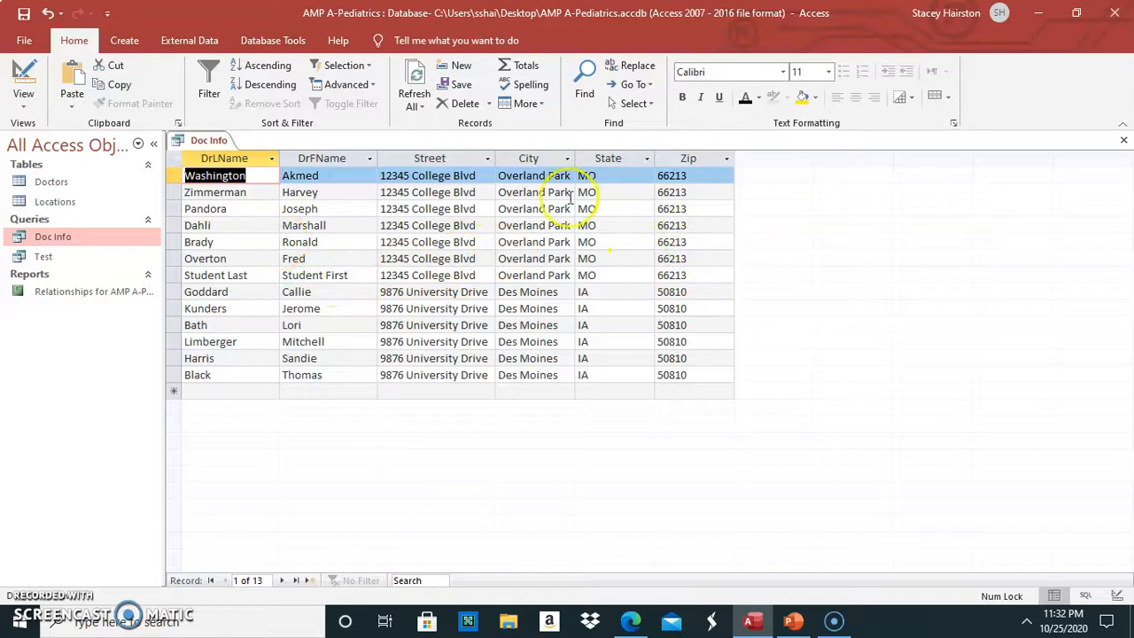
Step: Filter the DrLName column to only the second last name in the alphabetical value list
left_click(266, 159)
left_click(271, 160)
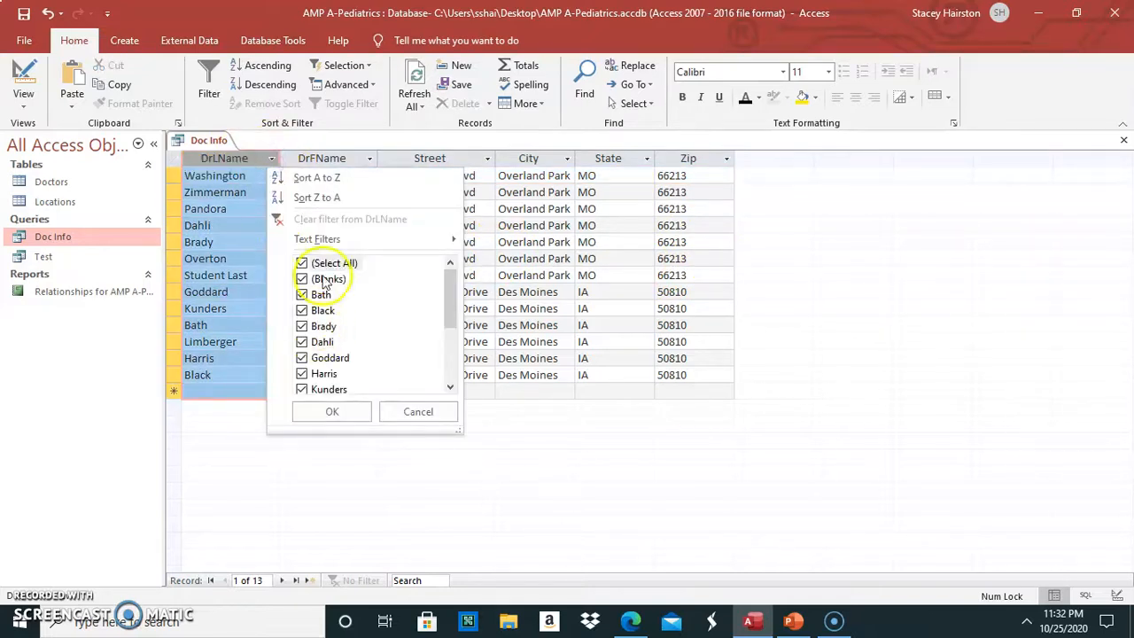
left_click(302, 263)
left_click(302, 310)
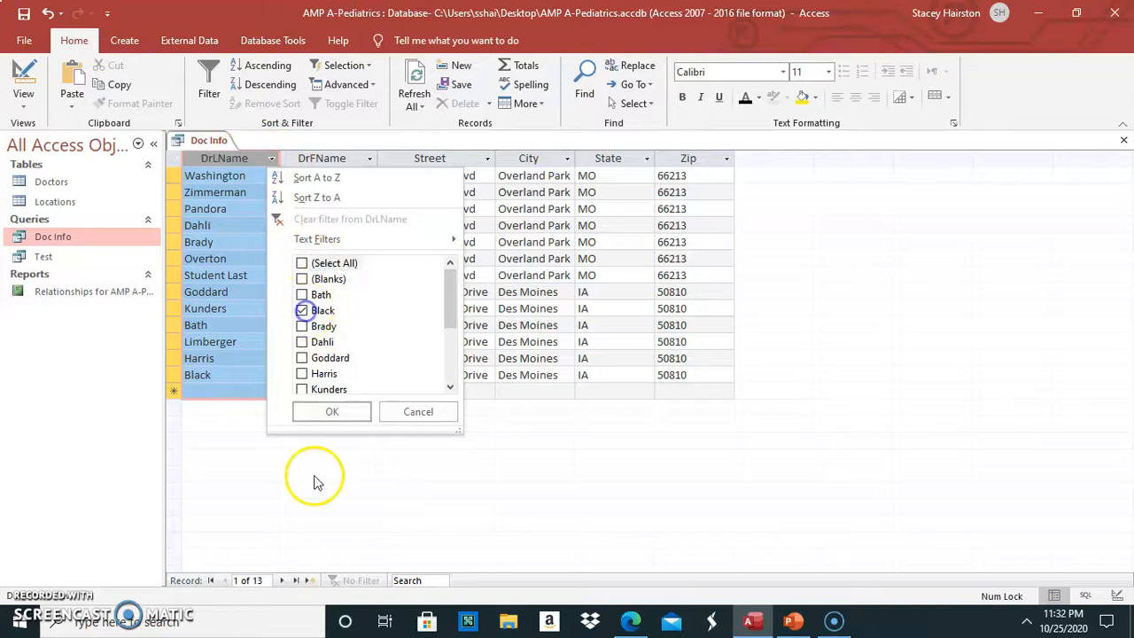
left_click(328, 413)
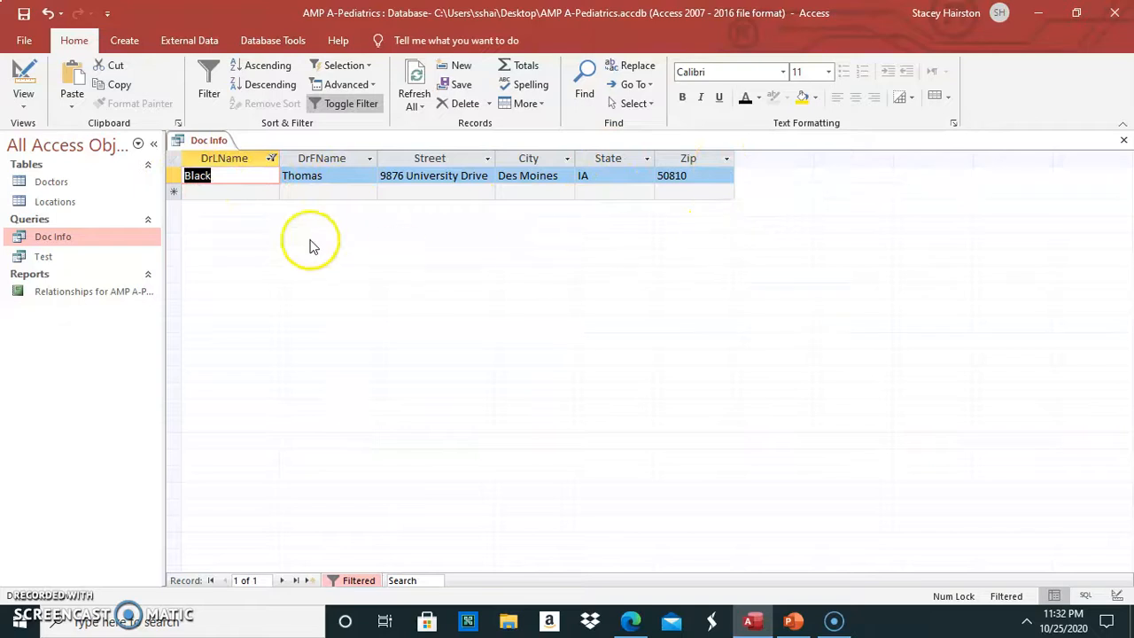
Step: Close the Doc Info query, saving its design changes, and reopen it
right_click(210, 147)
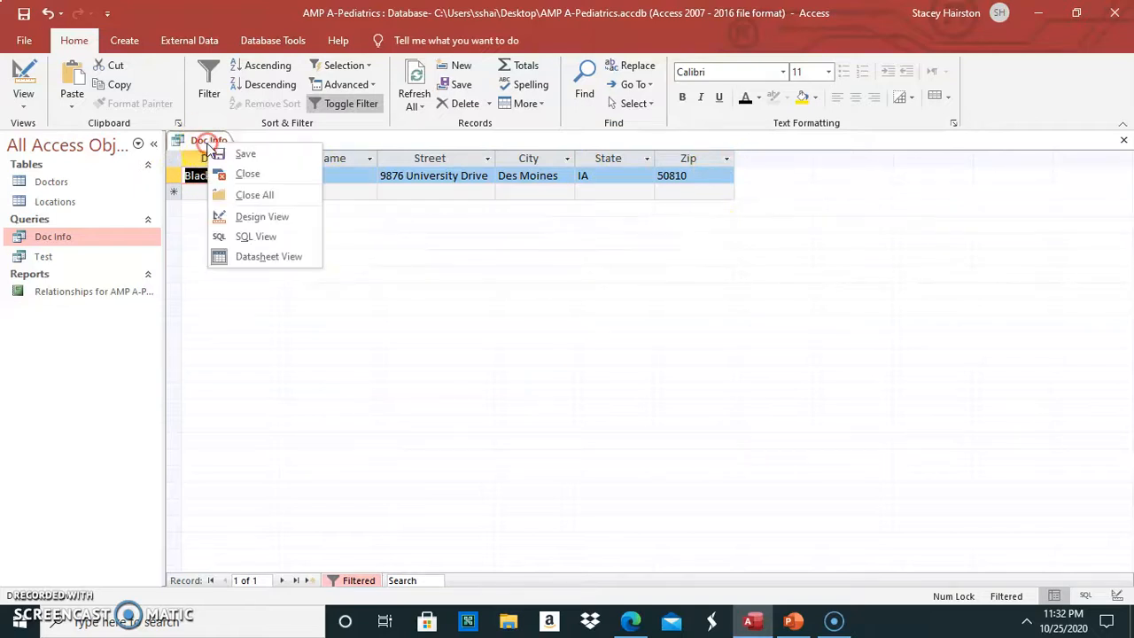
left_click(240, 178)
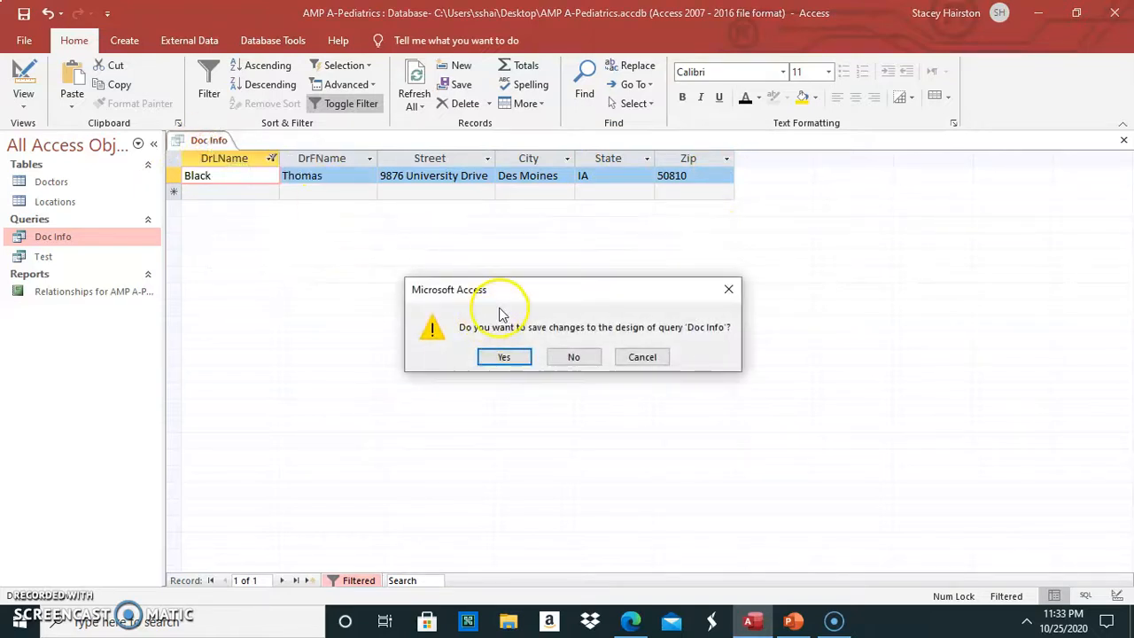
left_click(497, 357)
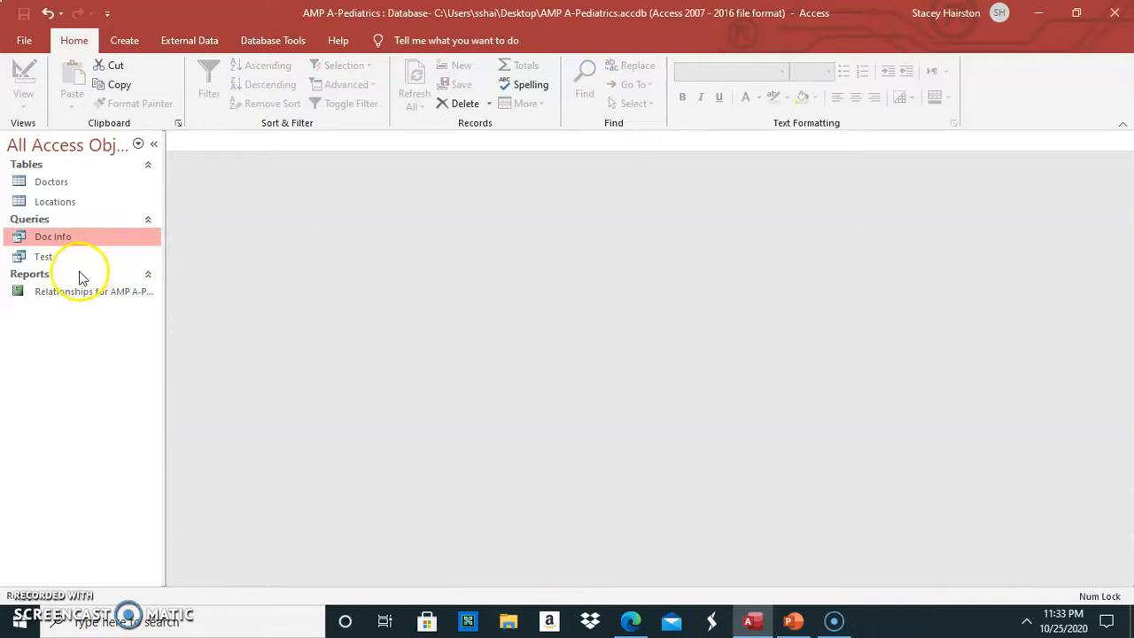
double_click(49, 236)
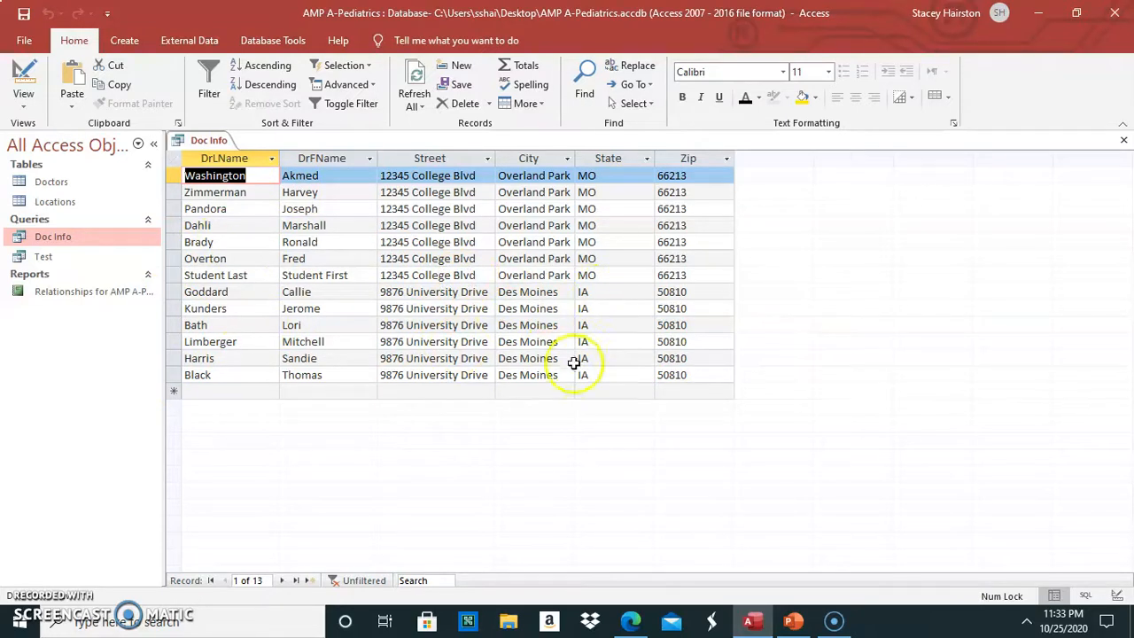
left_click(590, 248)
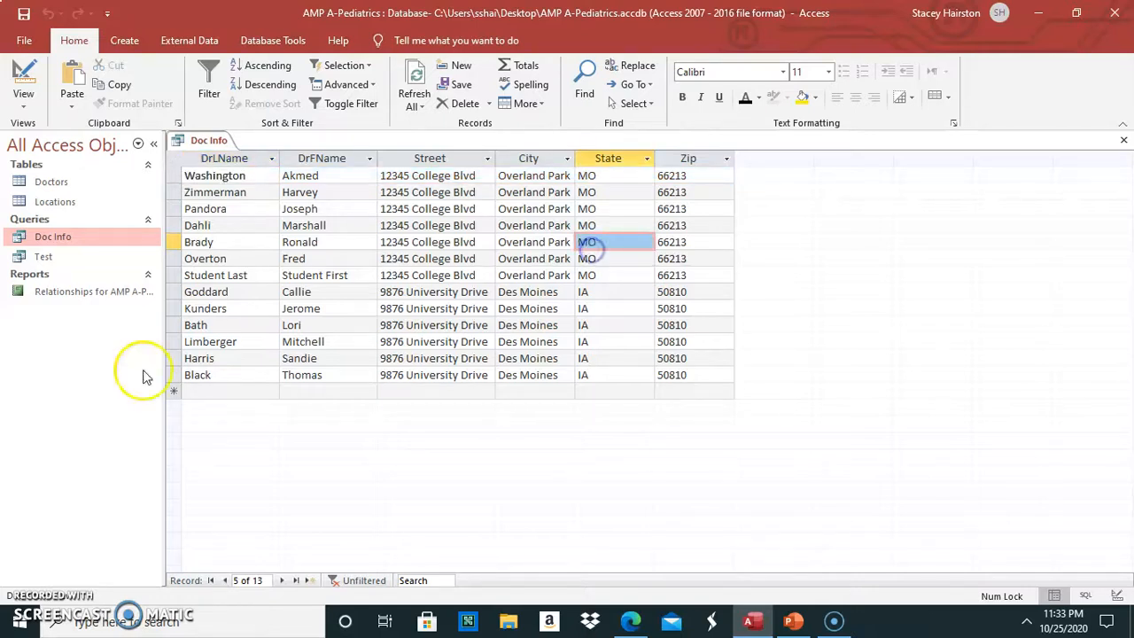
left_click(353, 228)
left_click(174, 225)
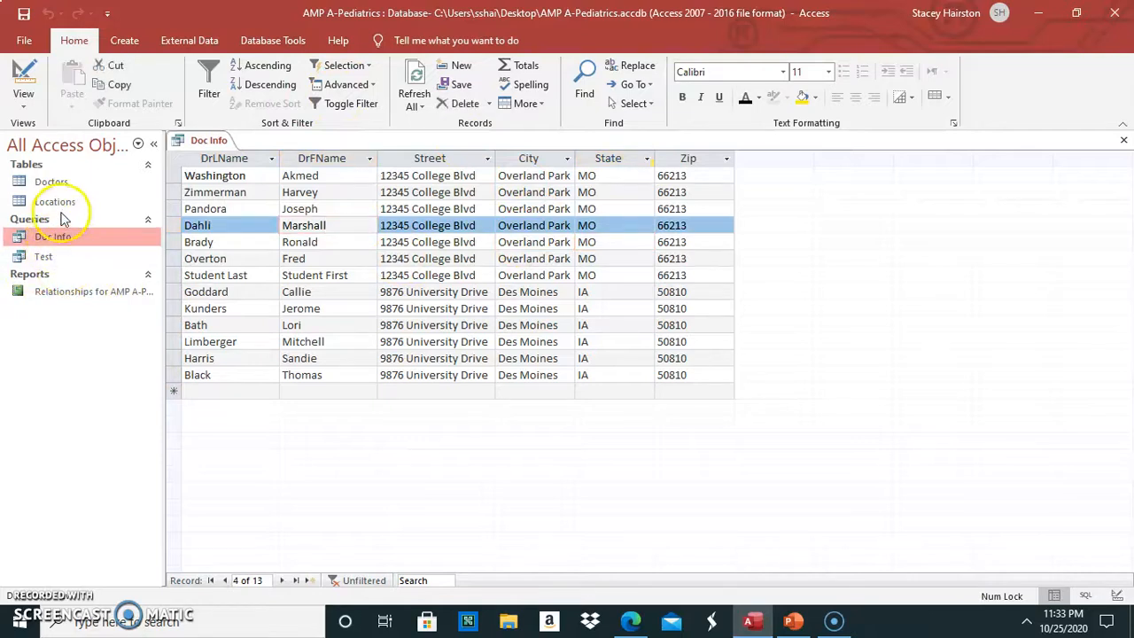
left_click(431, 208)
left_click(725, 256)
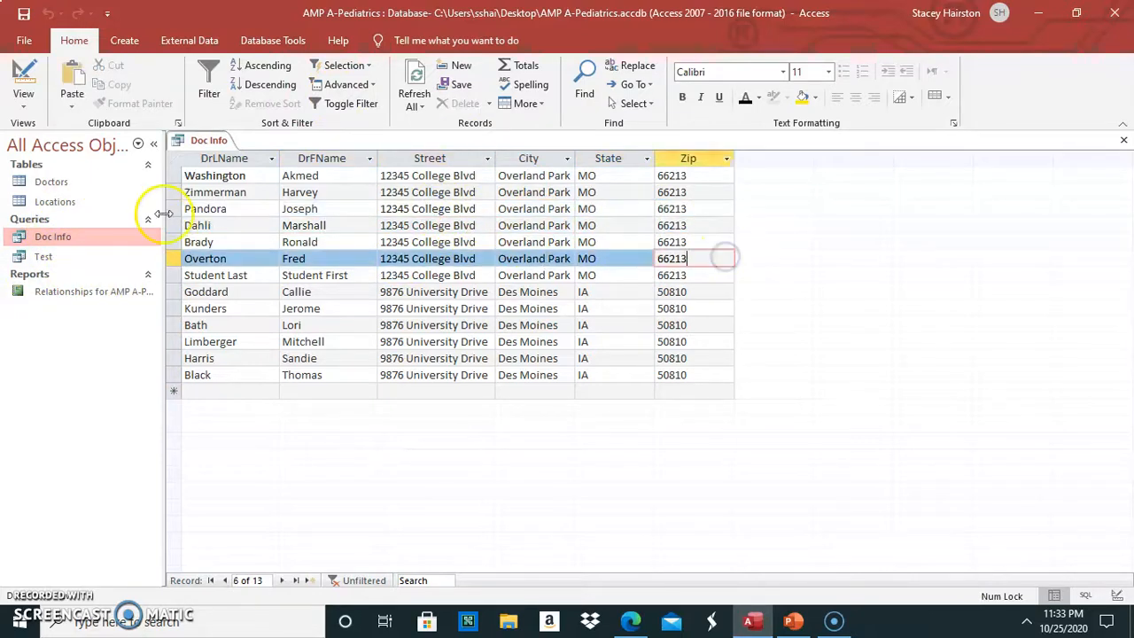
Step: Switch the Doc Info query to Design View
left_click(24, 98)
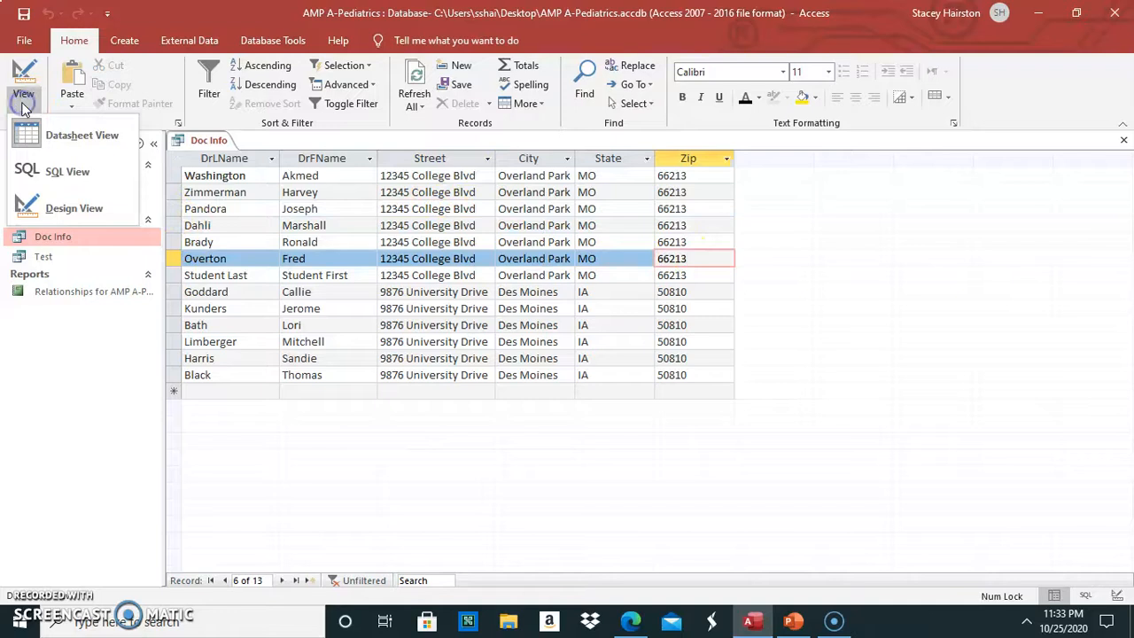
left_click(75, 206)
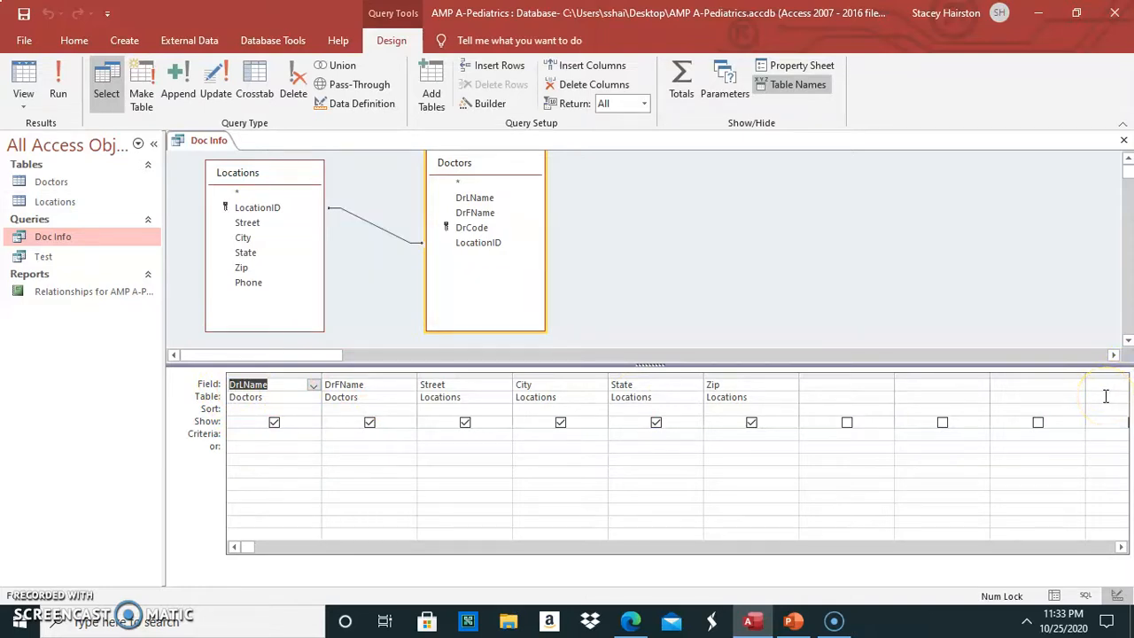
Step: Examine the sort options available for the query fields from DrLName through Zip in the design grid
left_click(237, 408)
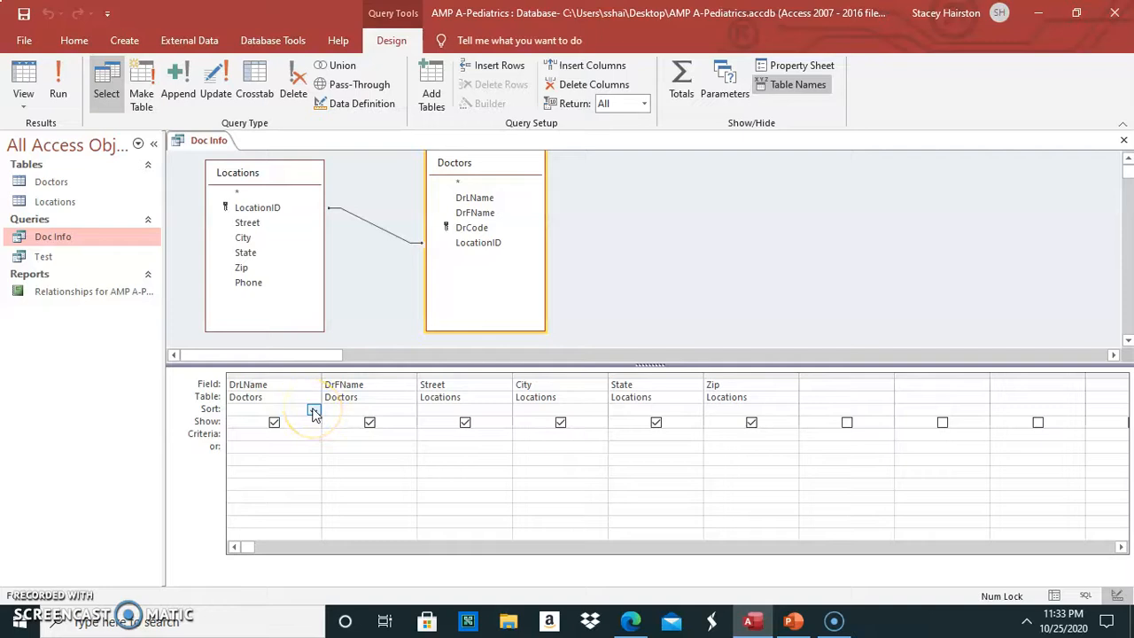
left_click(313, 410)
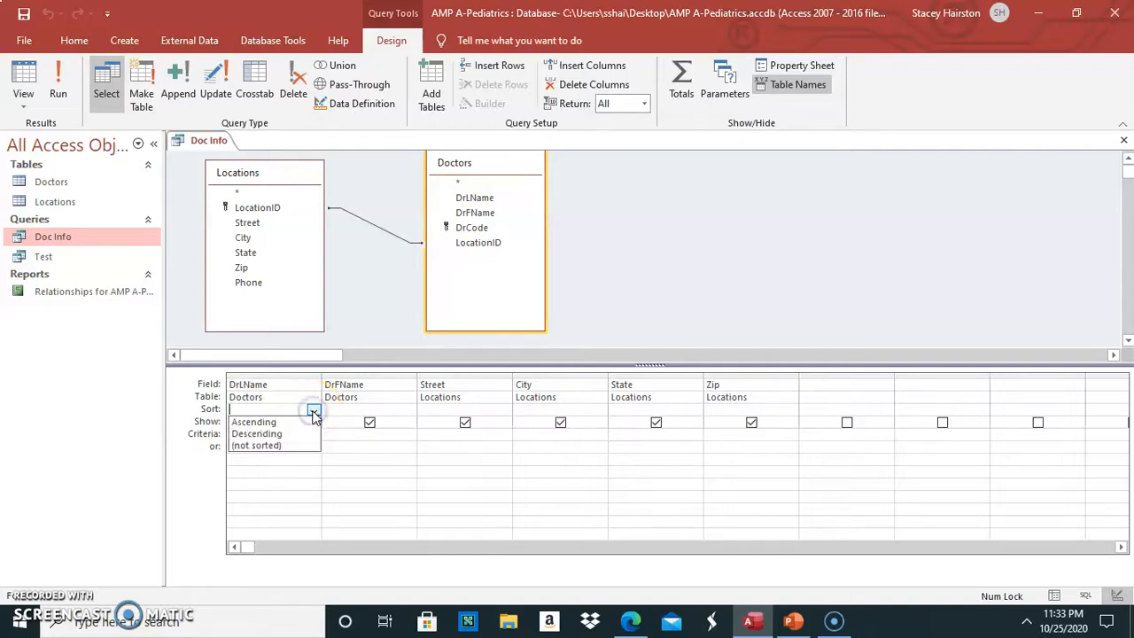
left_click(398, 409)
left_click(409, 410)
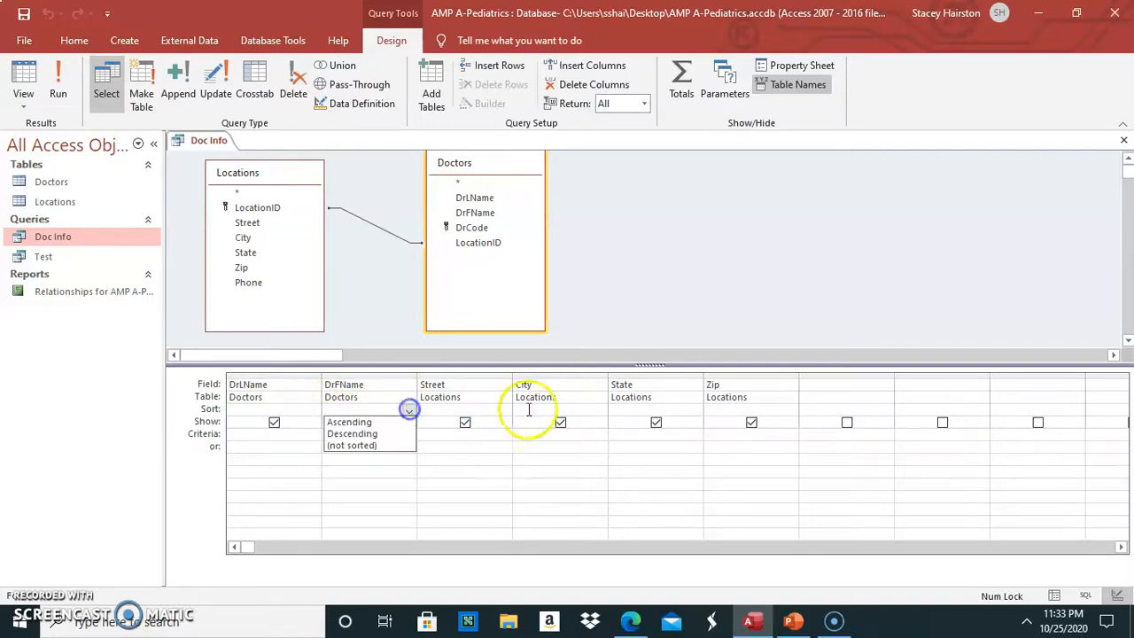
left_click(506, 410)
left_click(564, 411)
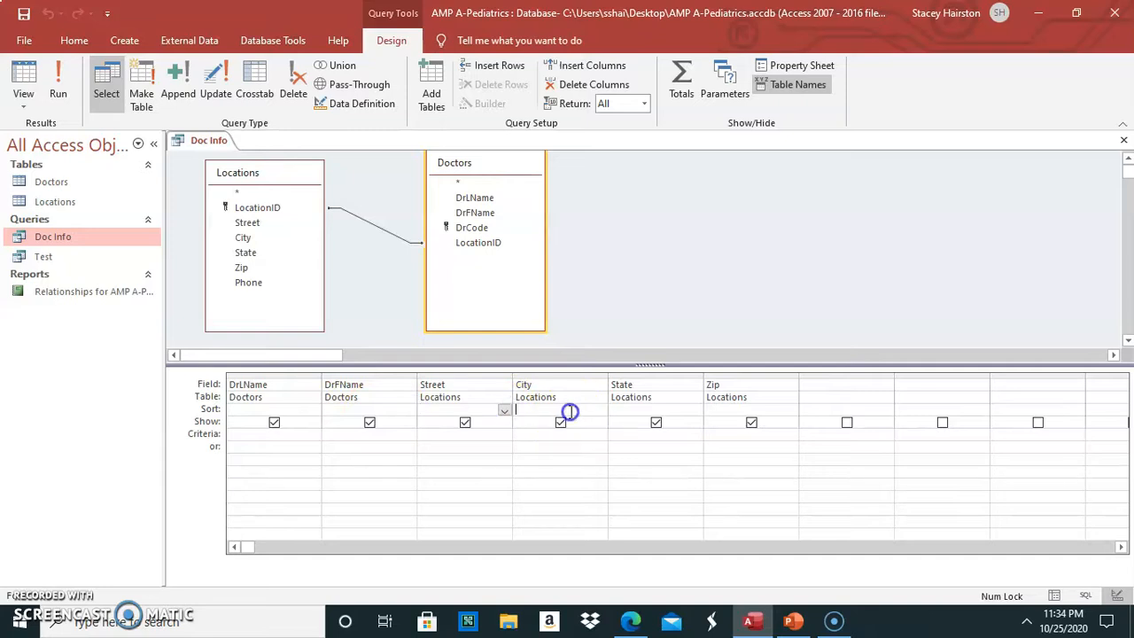
left_click(695, 411)
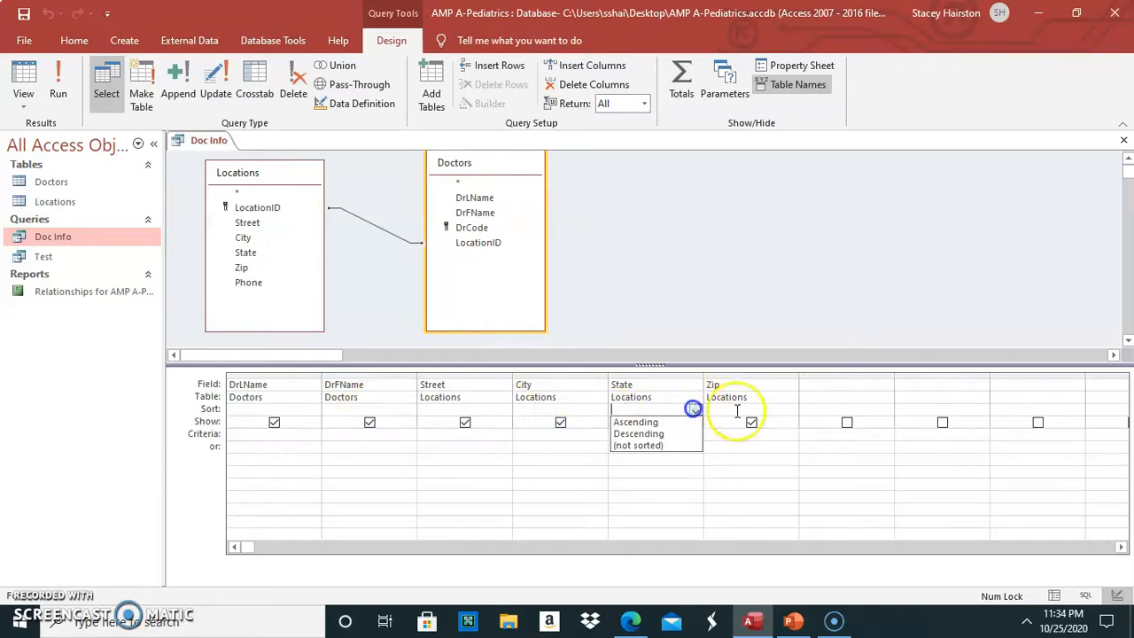
left_click(791, 410)
left_click(726, 424)
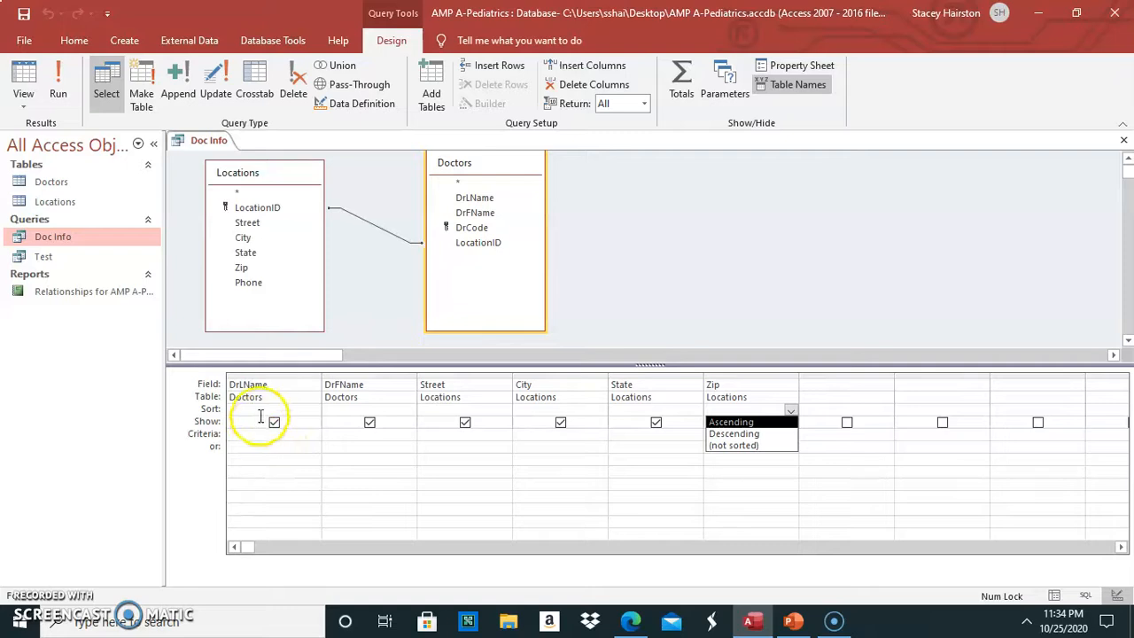
Step: Set the sort order of the DrLName field to Ascending in the design grid
left_click(306, 409)
left_click(312, 411)
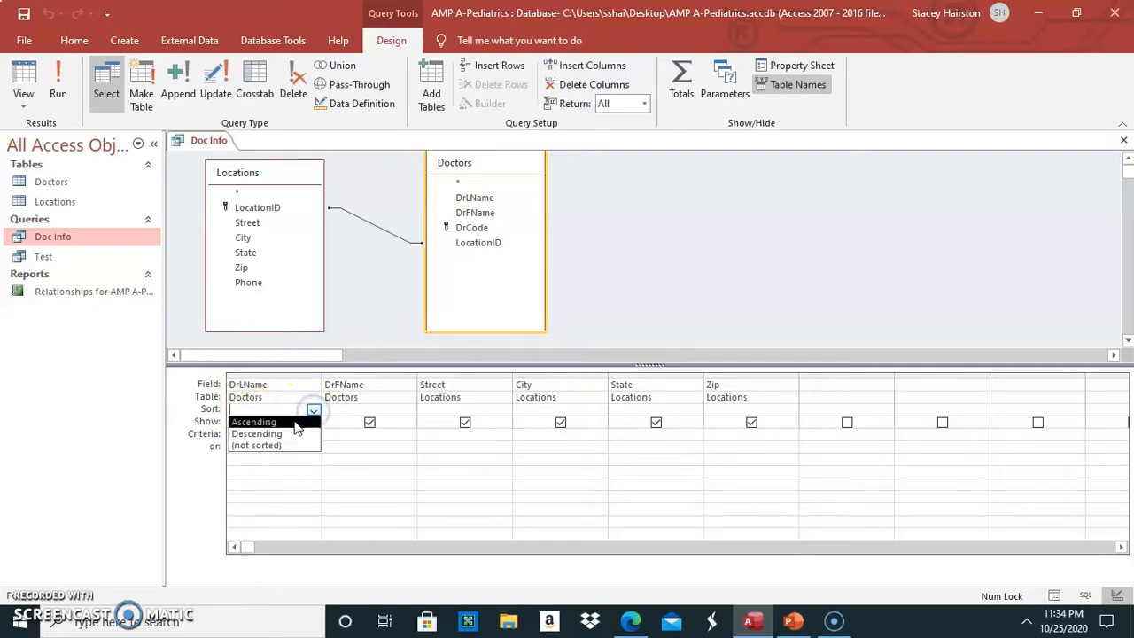
left_click(296, 426)
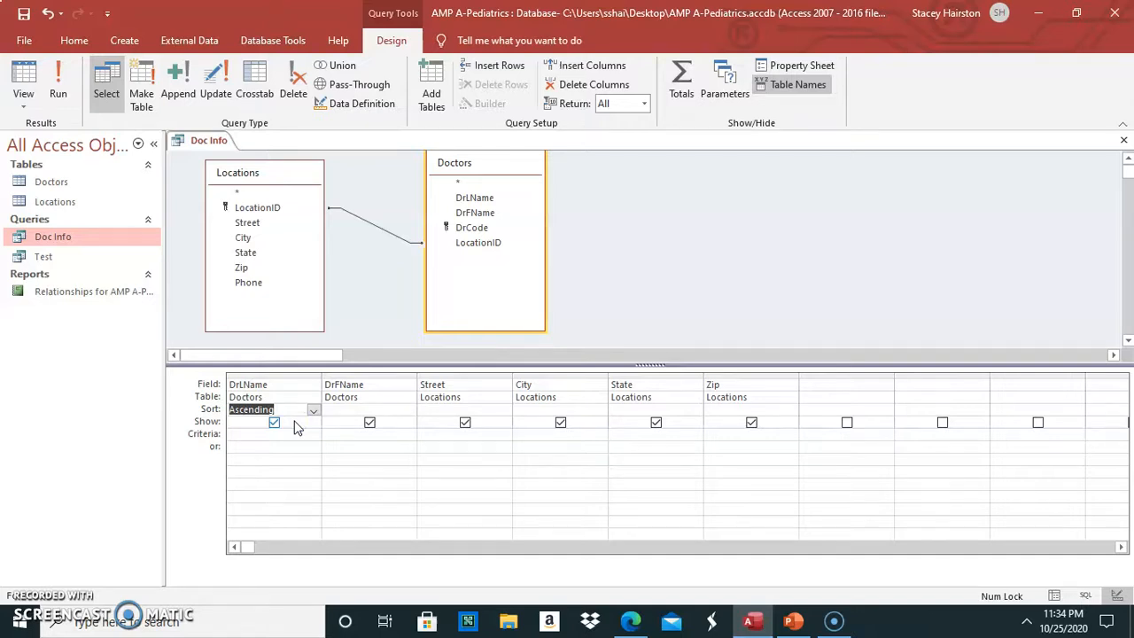
left_click(615, 423)
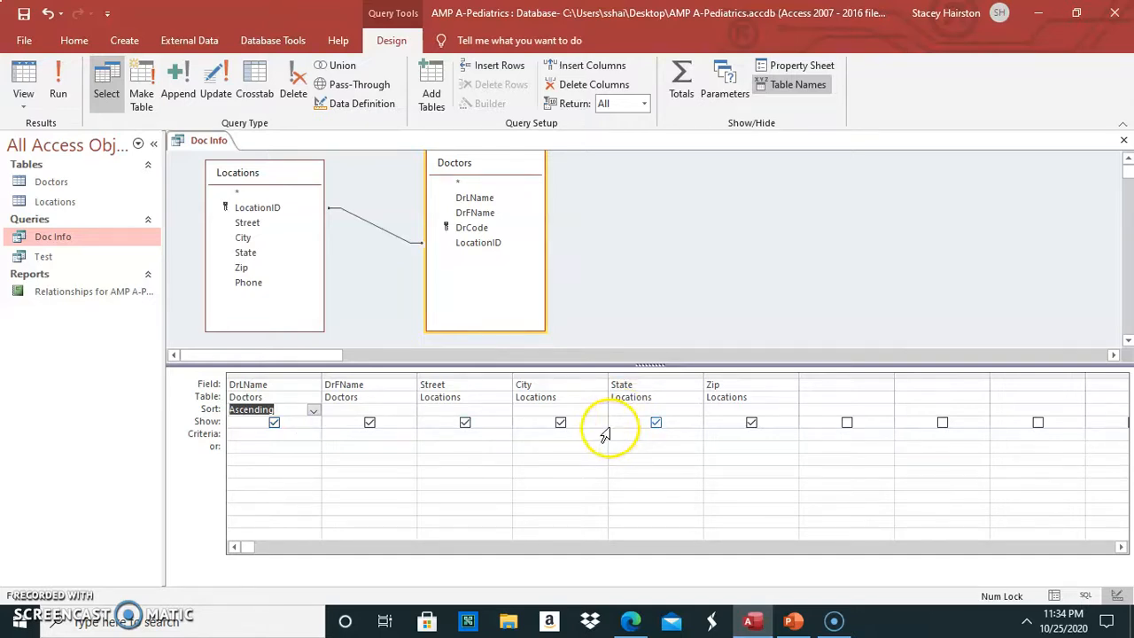
Step: Set the sort order of the State field to Descending in the design grid and run the query
left_click(695, 413)
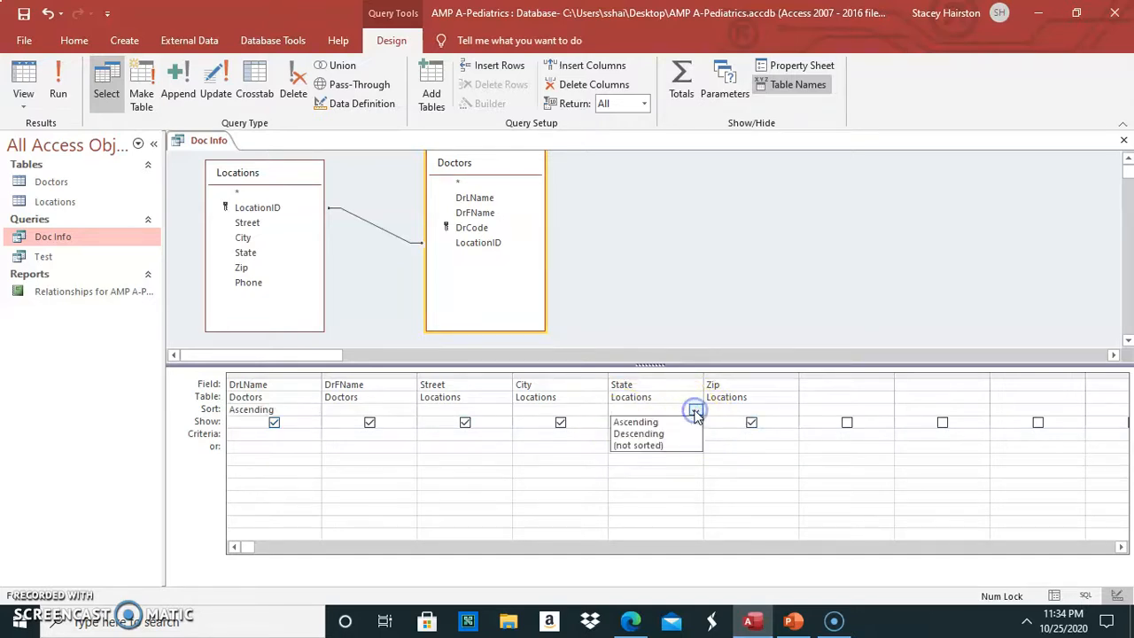
left_click(690, 440)
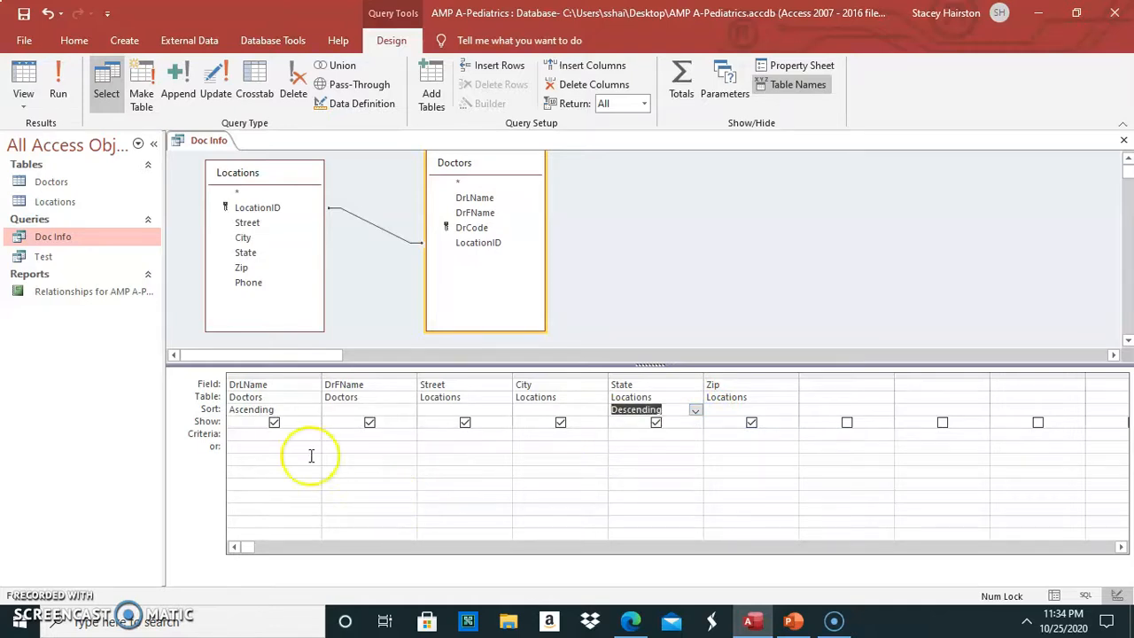
left_click(57, 89)
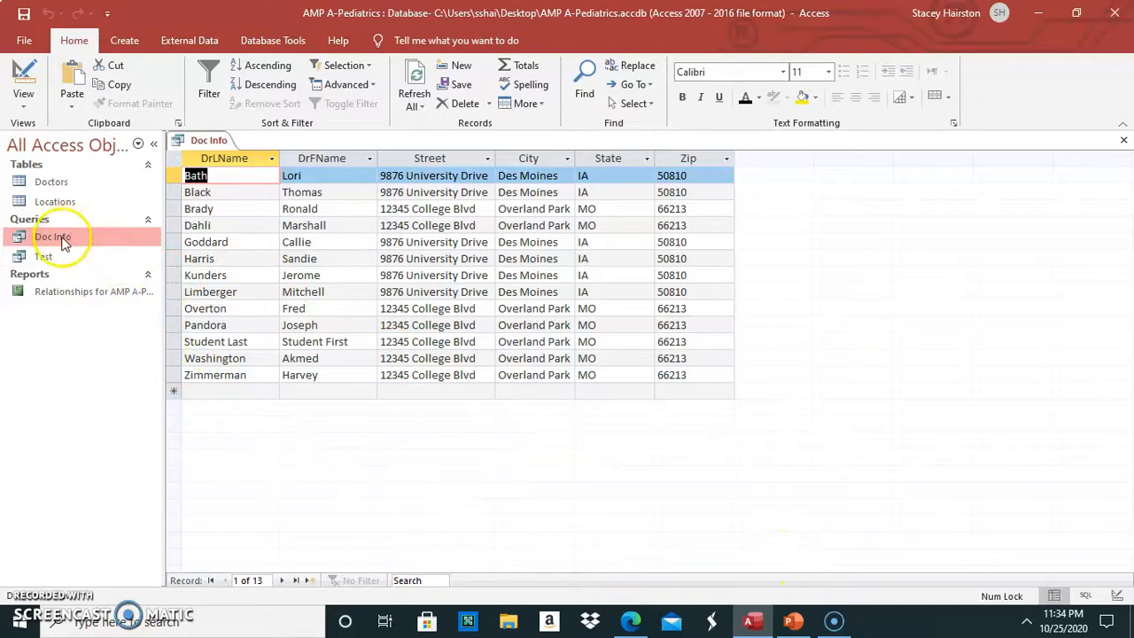
Step: Review the DrLName and State sort settings in Design View and reopen the Doc Info query as a datasheet
left_click(23, 93)
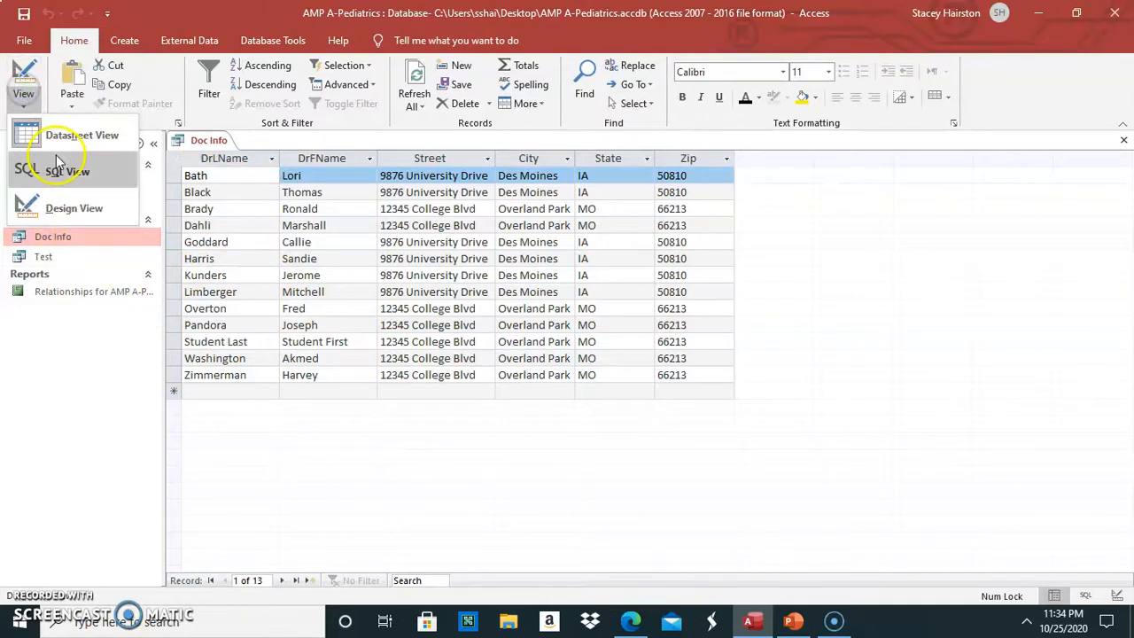
left_click(72, 215)
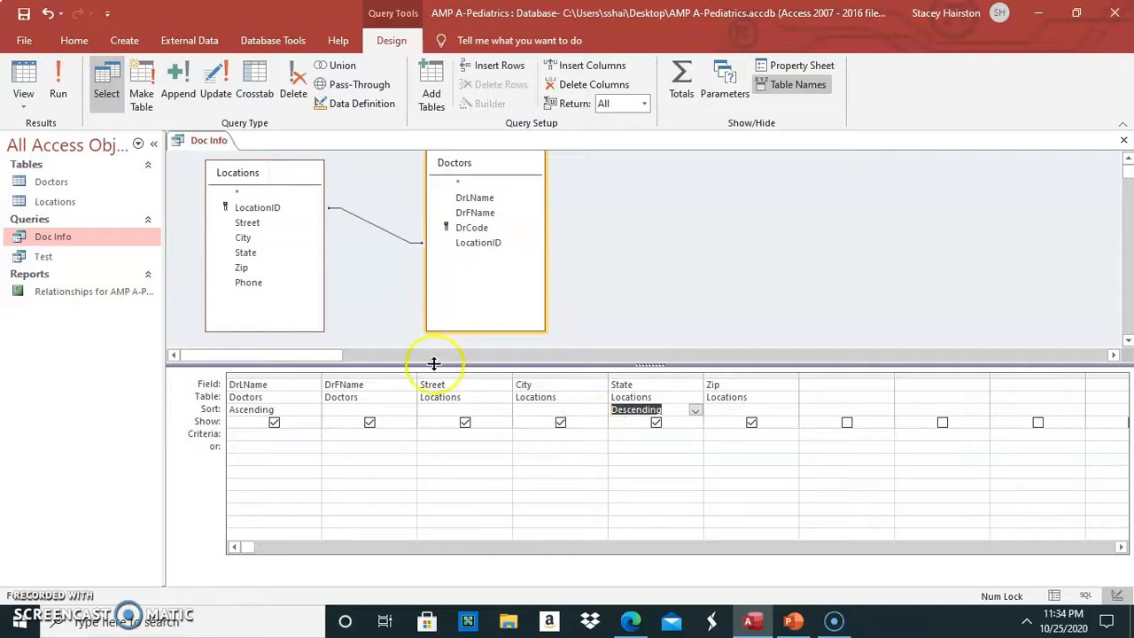
double_click(76, 235)
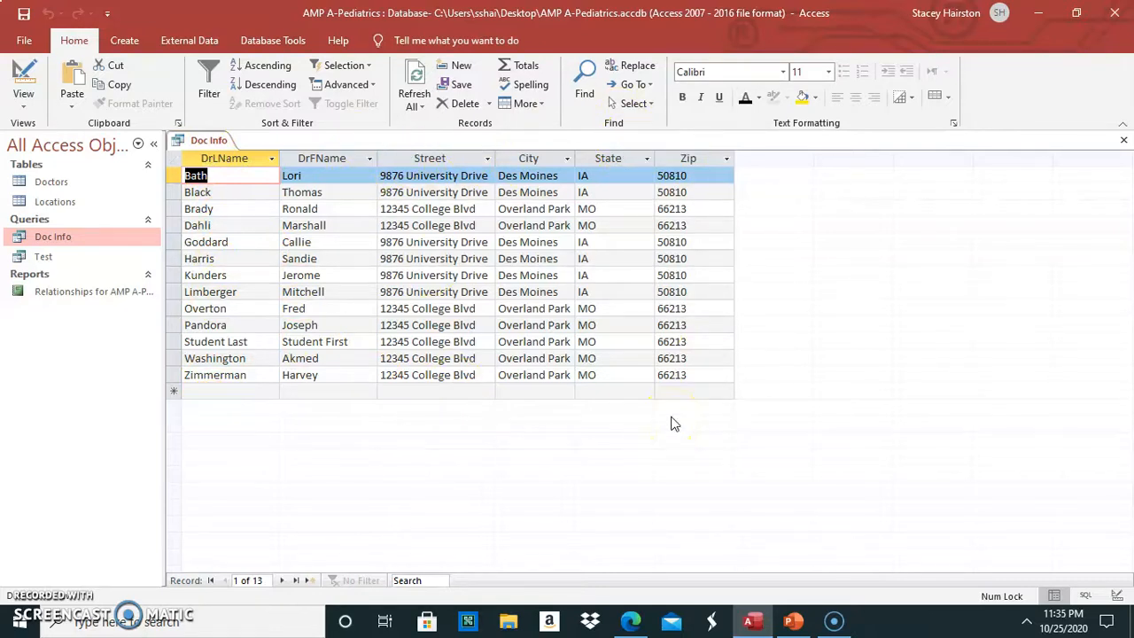
Step: Filter the DrLName column of the Doc Info datasheet to only the last names in the second and sixth records
left_click(212, 192)
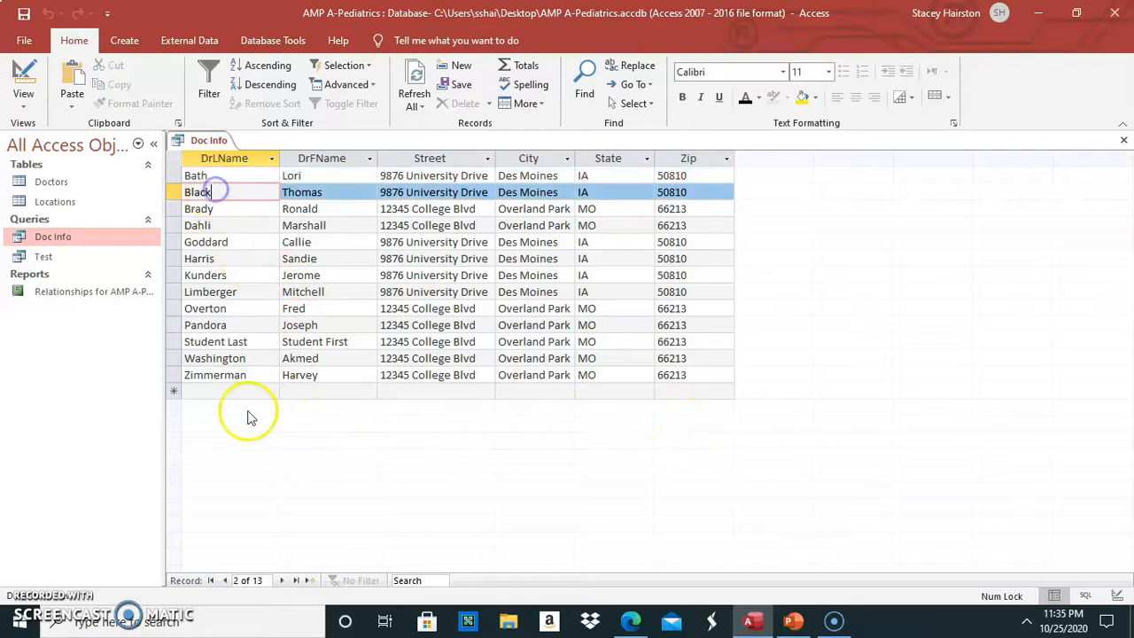
left_click(222, 257)
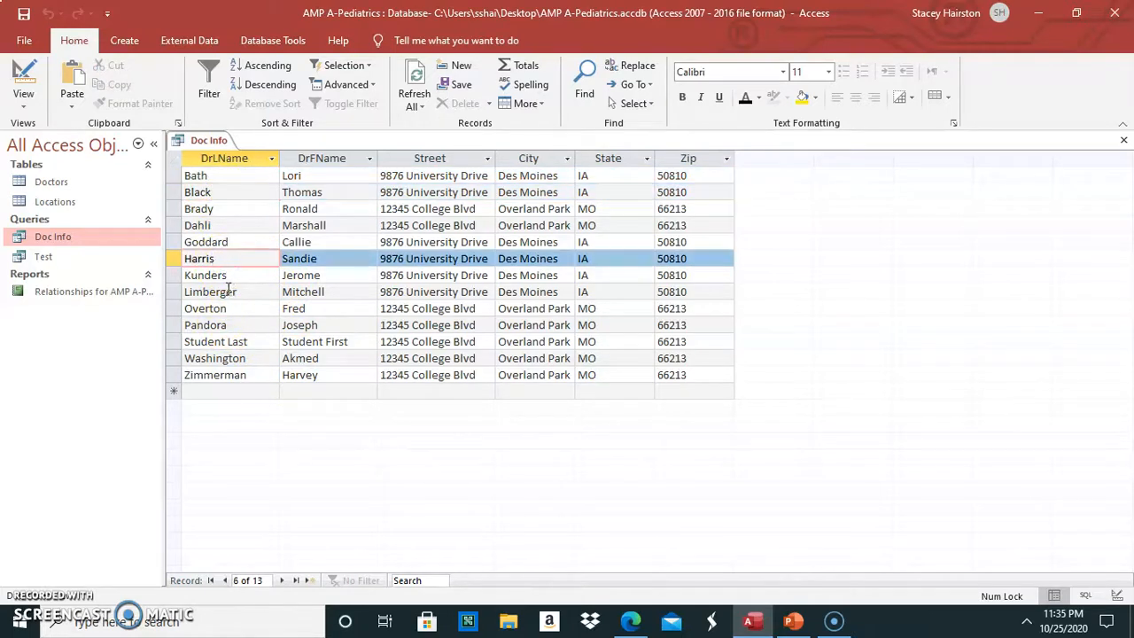
left_click(44, 242)
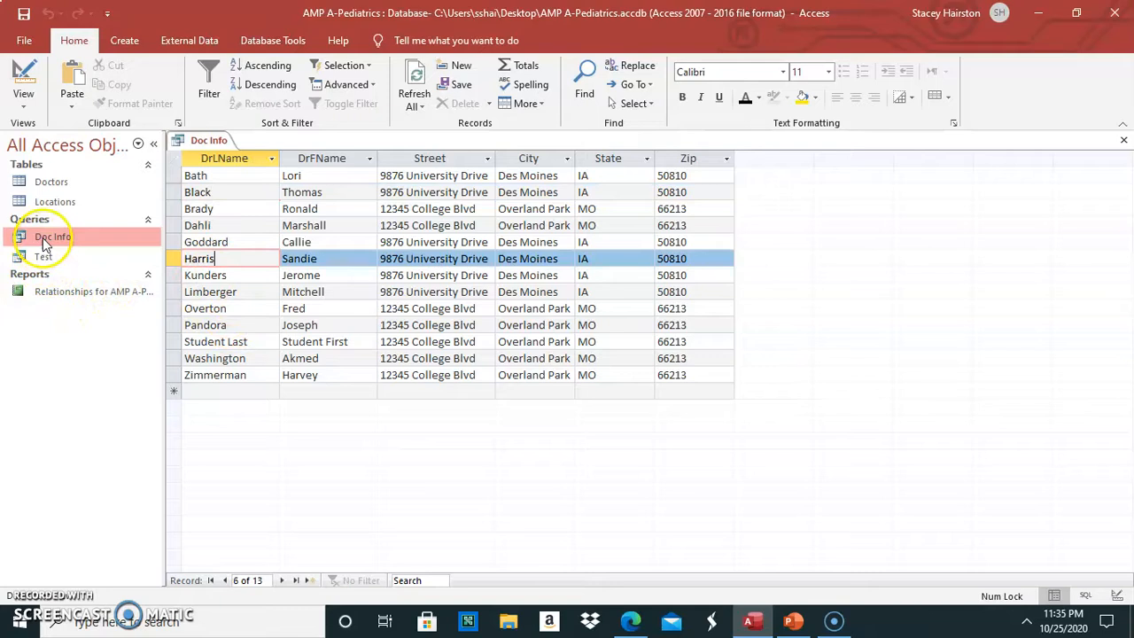
left_click(272, 157)
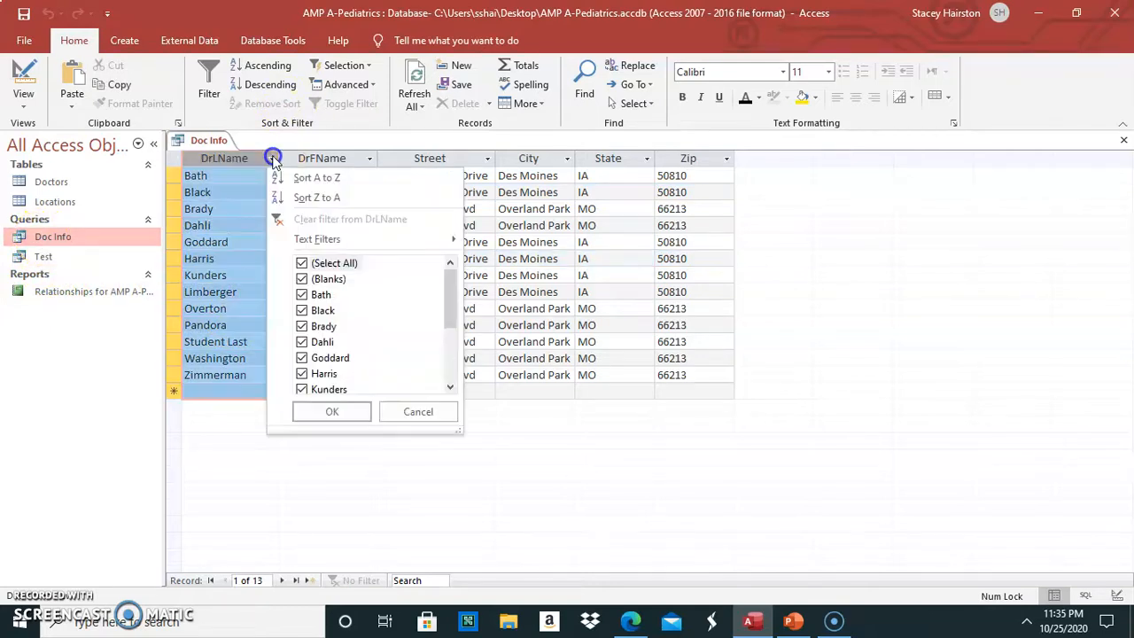
left_click(301, 263)
left_click(302, 310)
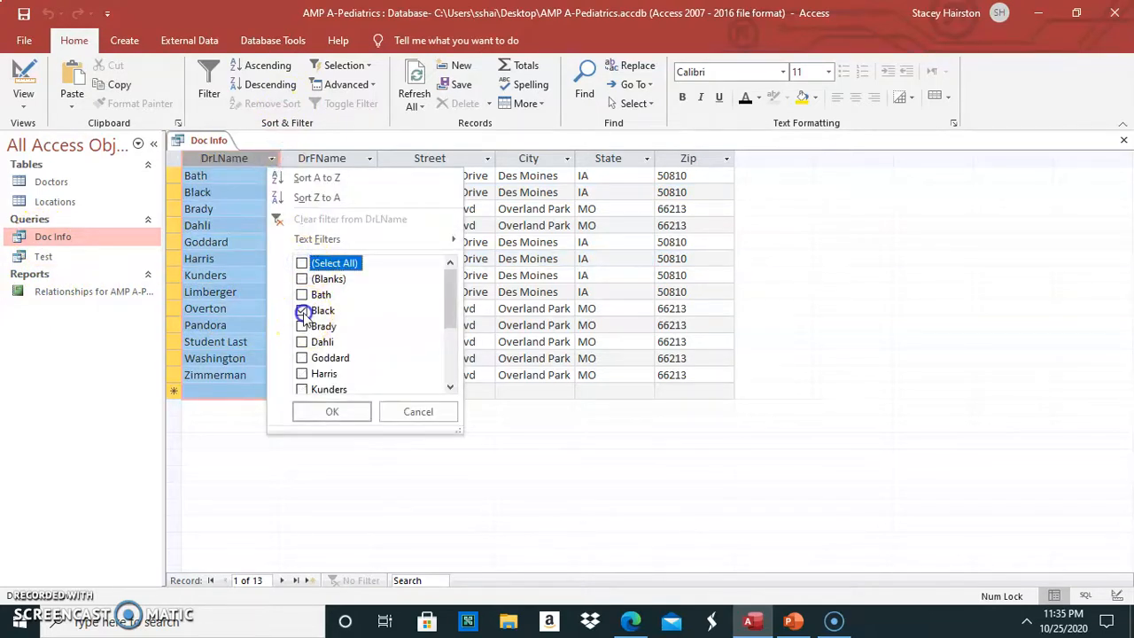
left_click(302, 374)
left_click(306, 413)
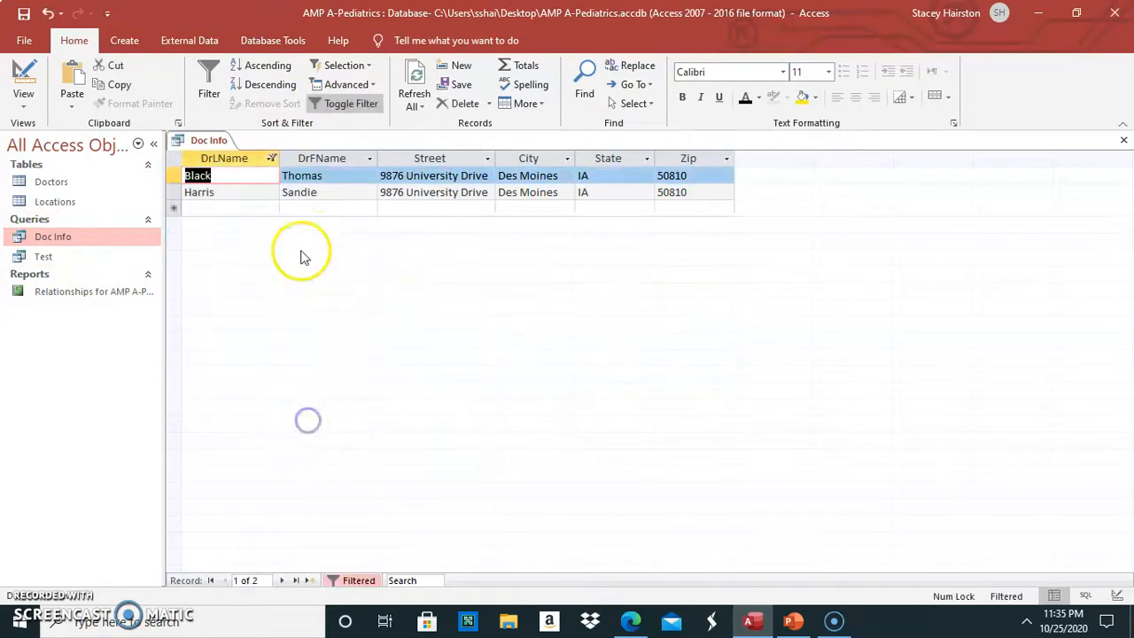
Step: Close the filtered Doc Info query, saving its changes, and reopen it
right_click(202, 140)
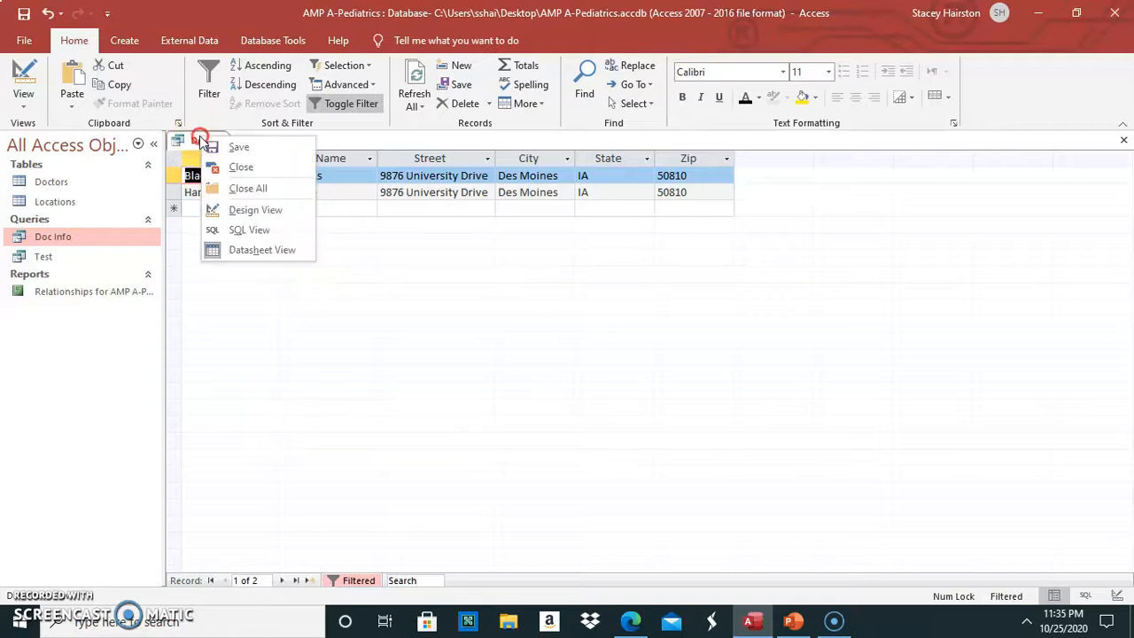
left_click(229, 190)
left_click(514, 357)
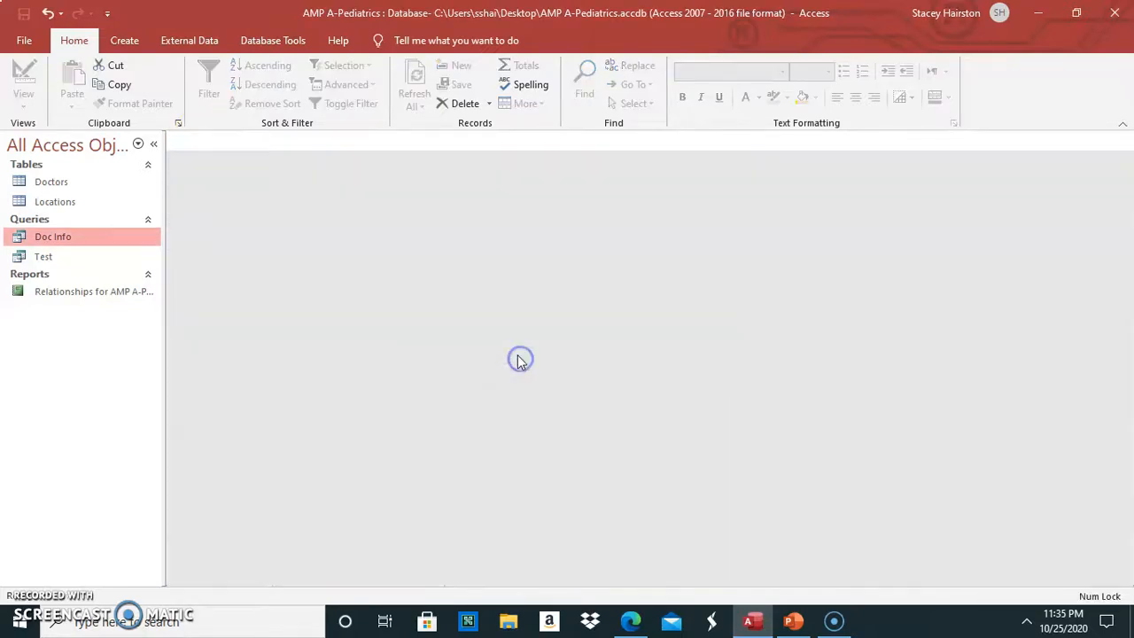
double_click(56, 236)
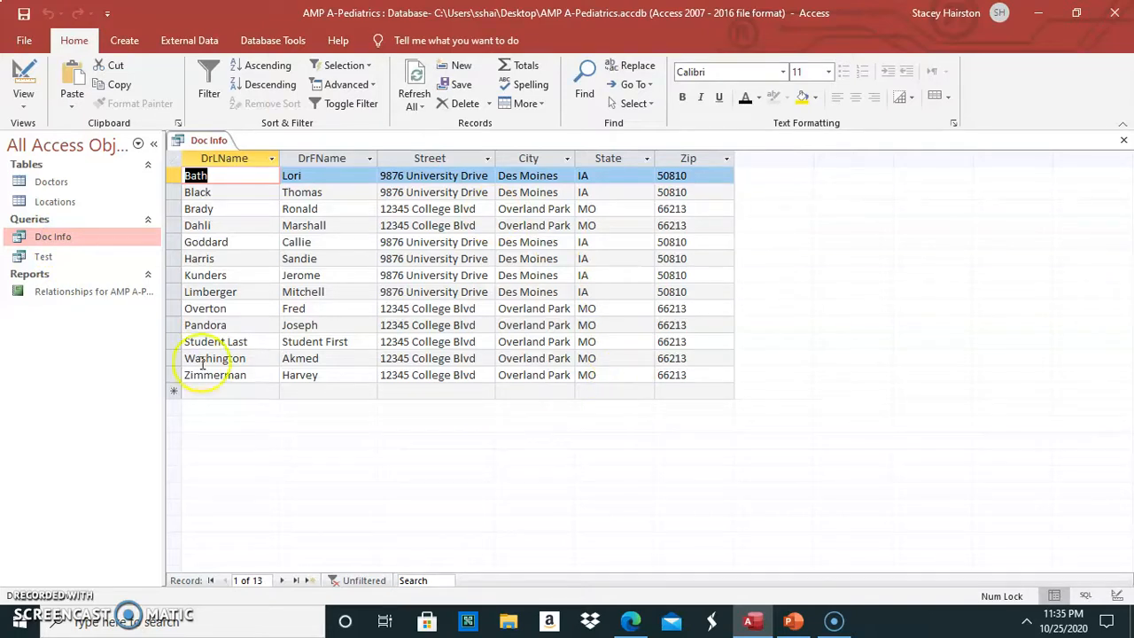
Step: Switch the reopened Doc Info query to Design View
left_click(55, 236)
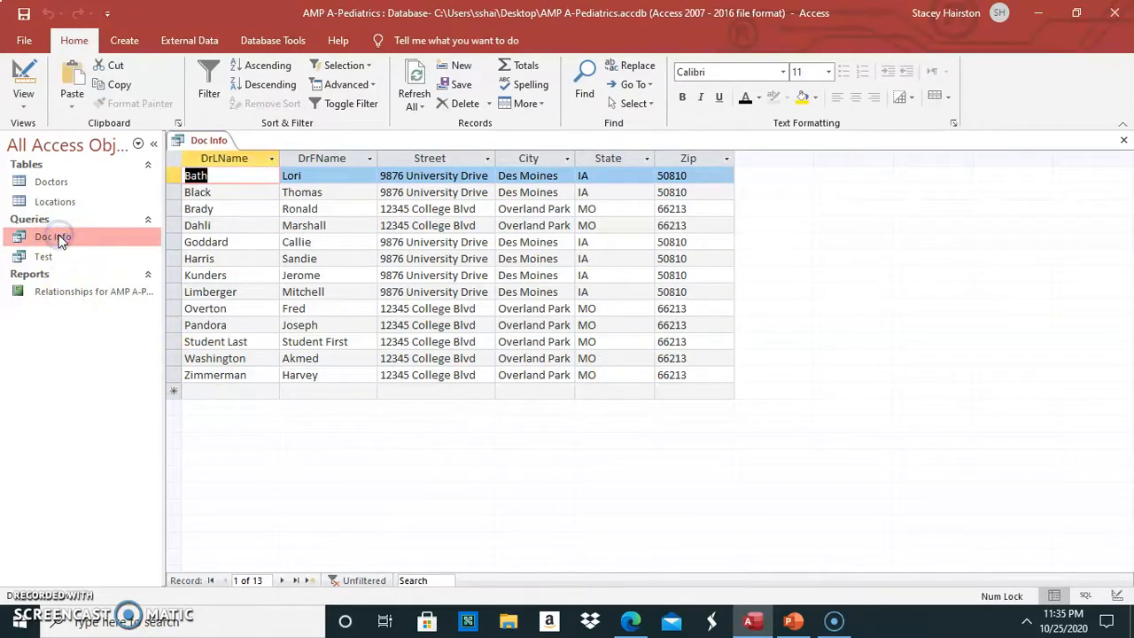
left_click(23, 100)
left_click(46, 211)
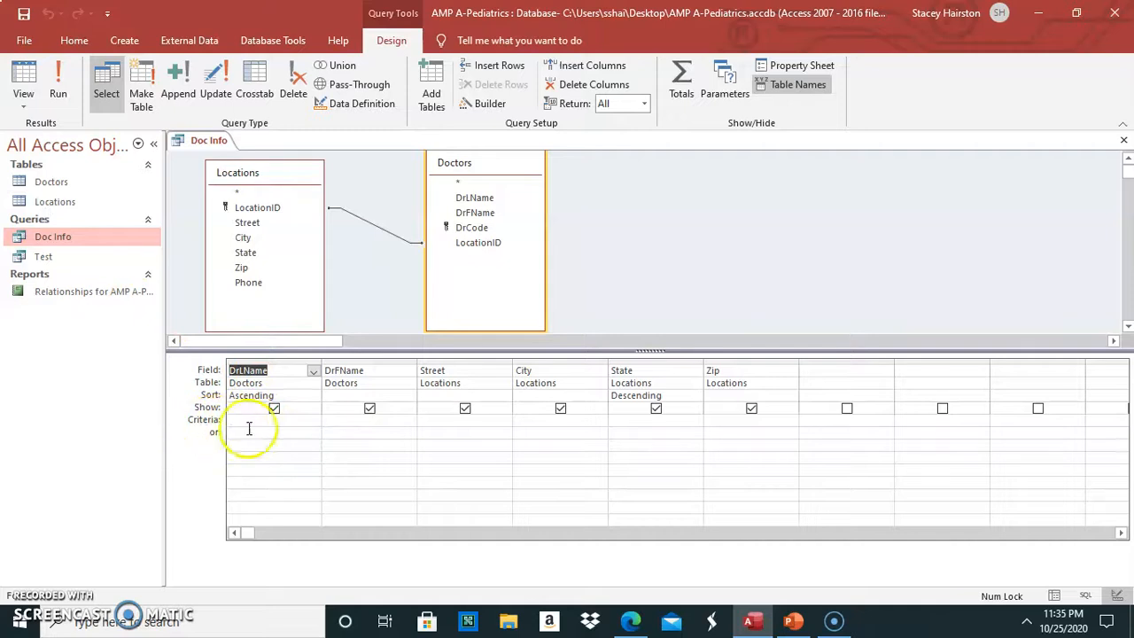
Step: Enter the last names from records two and six as the Criteria and or conditions for DrLName, and run the query
left_click(241, 420)
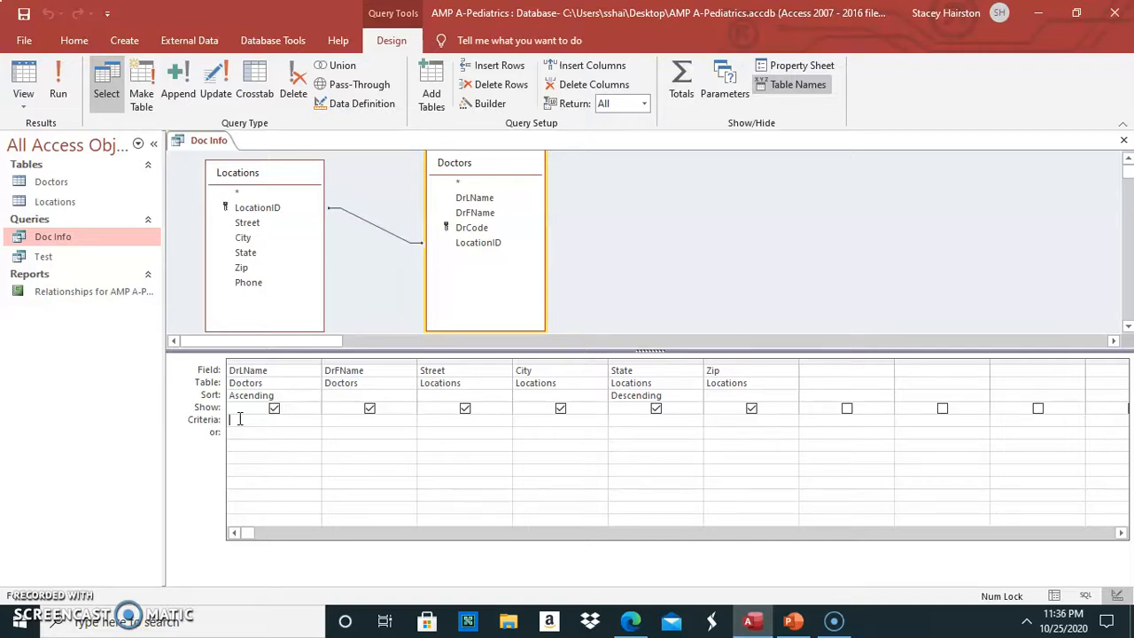
type("Bl")
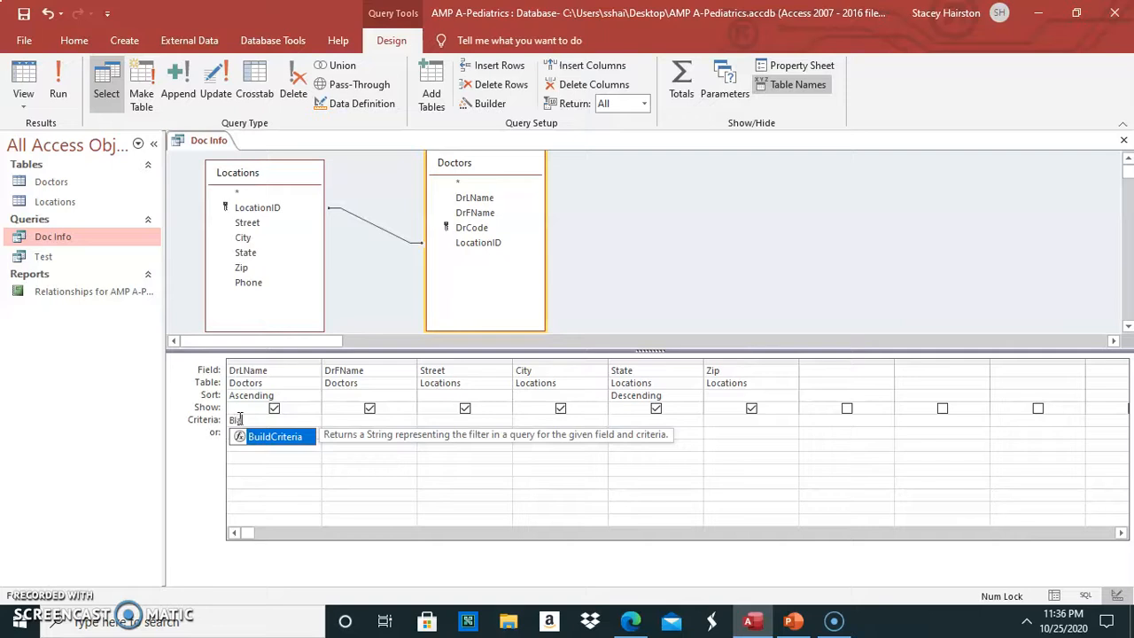
type("ack")
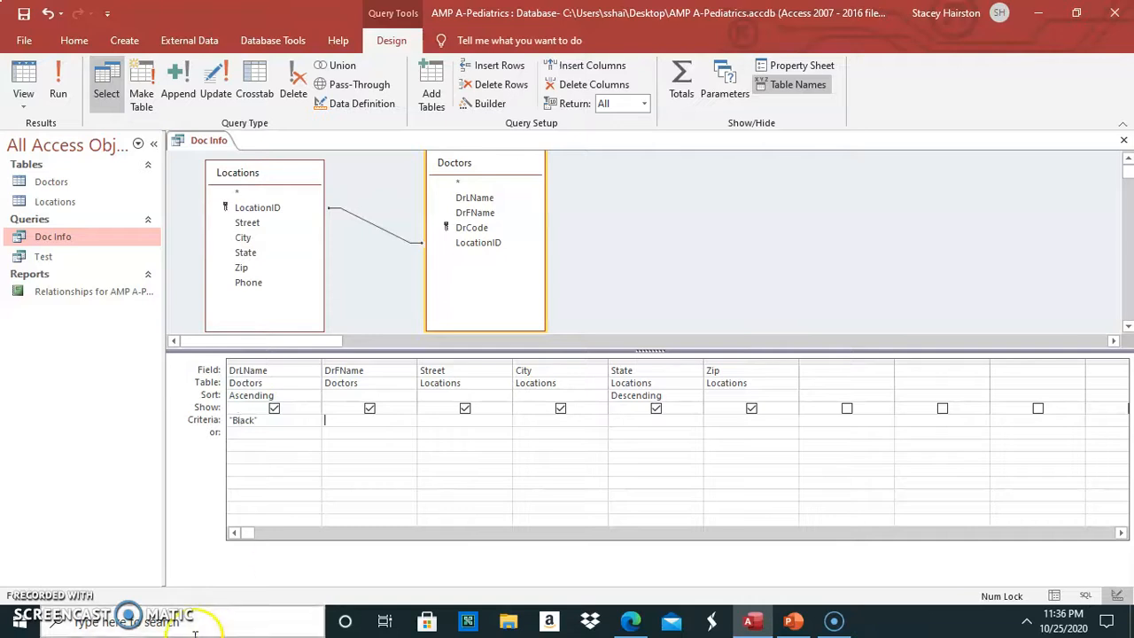
left_click(234, 433)
type("Harris")
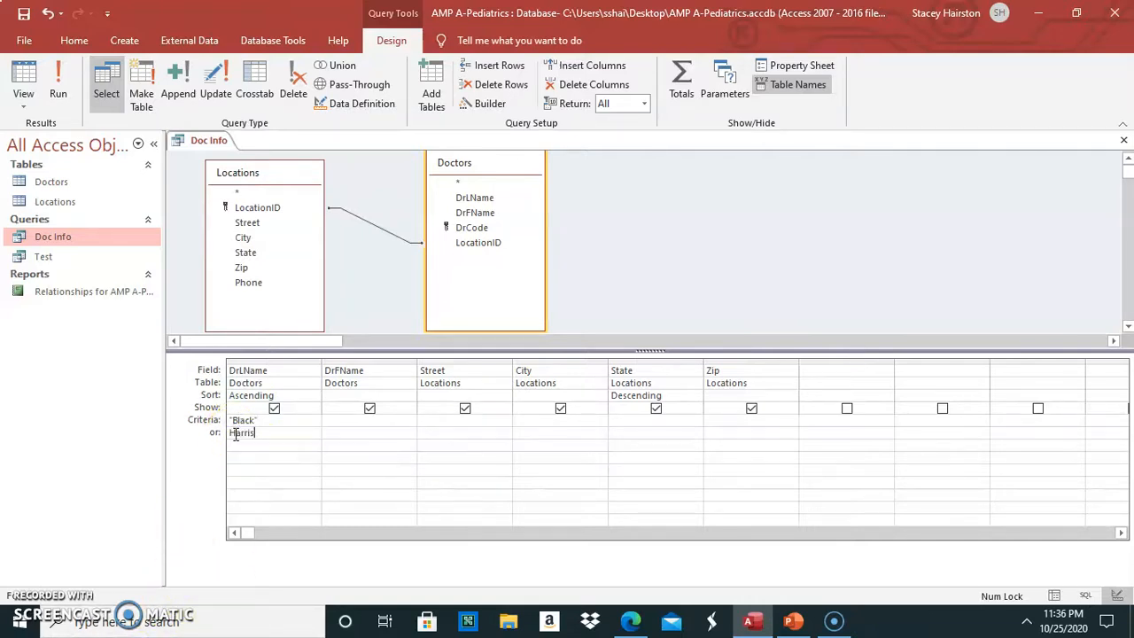
left_click(249, 459)
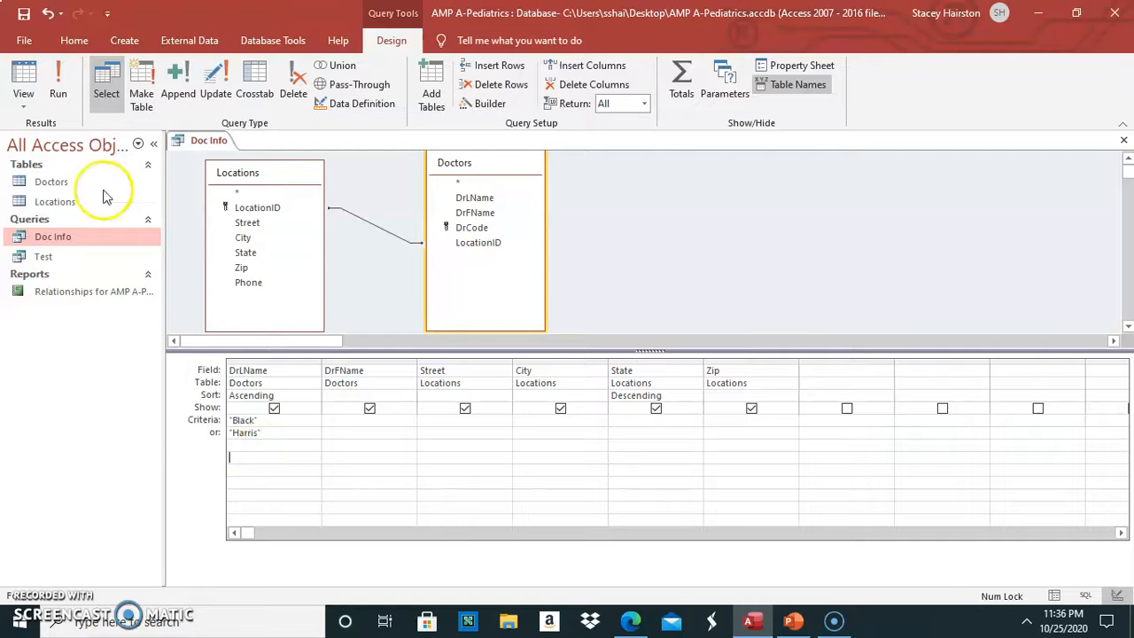
left_click(279, 456)
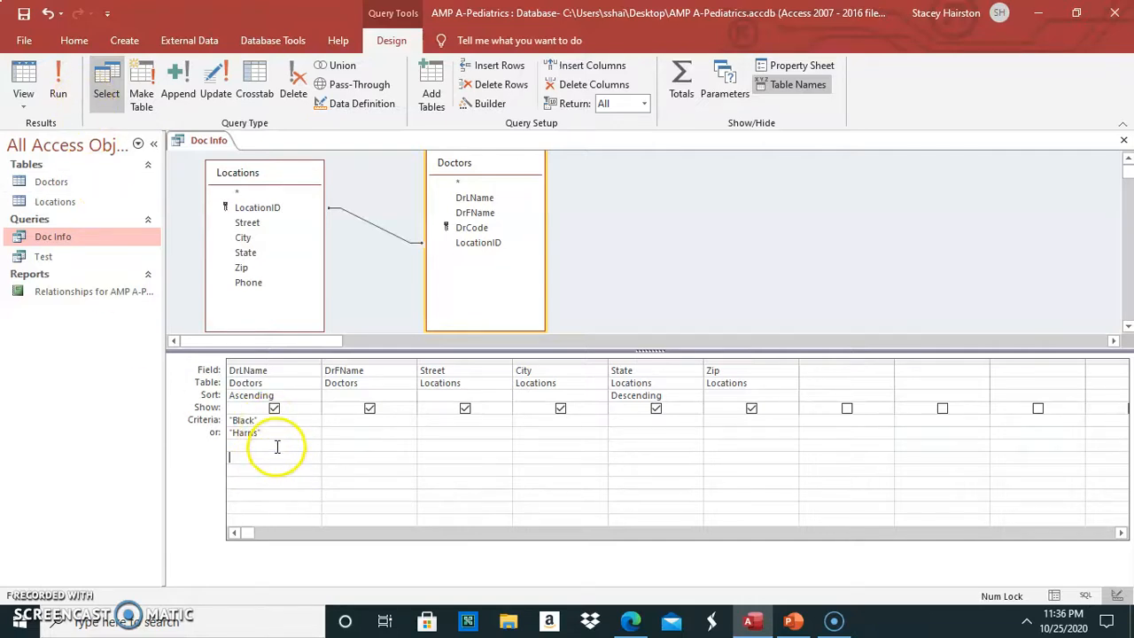
left_click(57, 78)
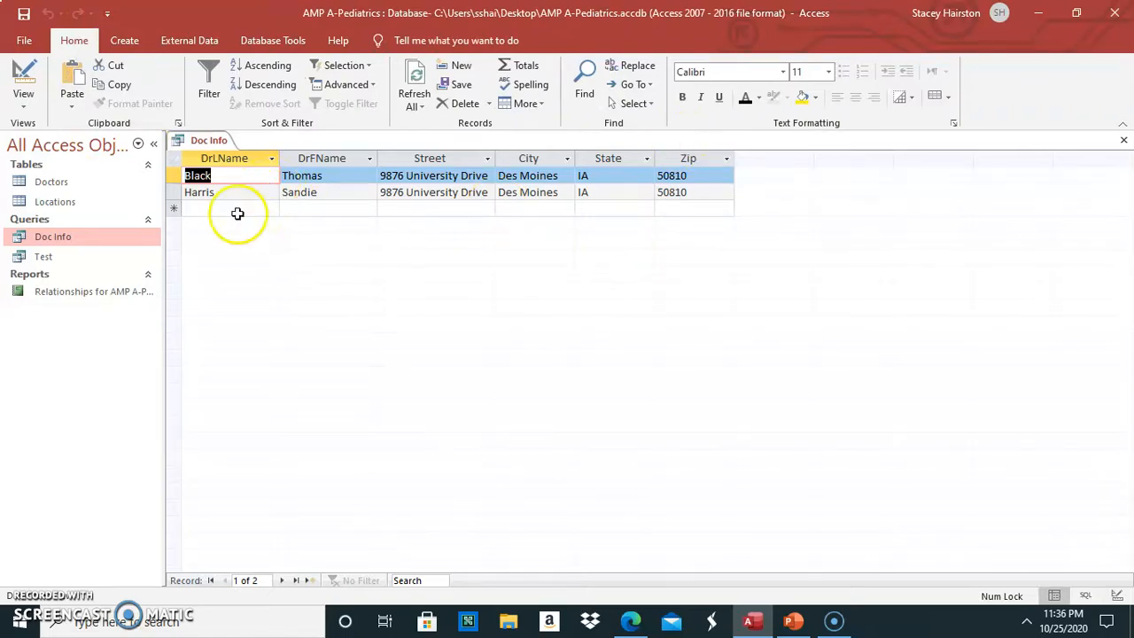
Step: Close the Doc Info query, saving the new DrLName criteria, and reopen it
right_click(210, 143)
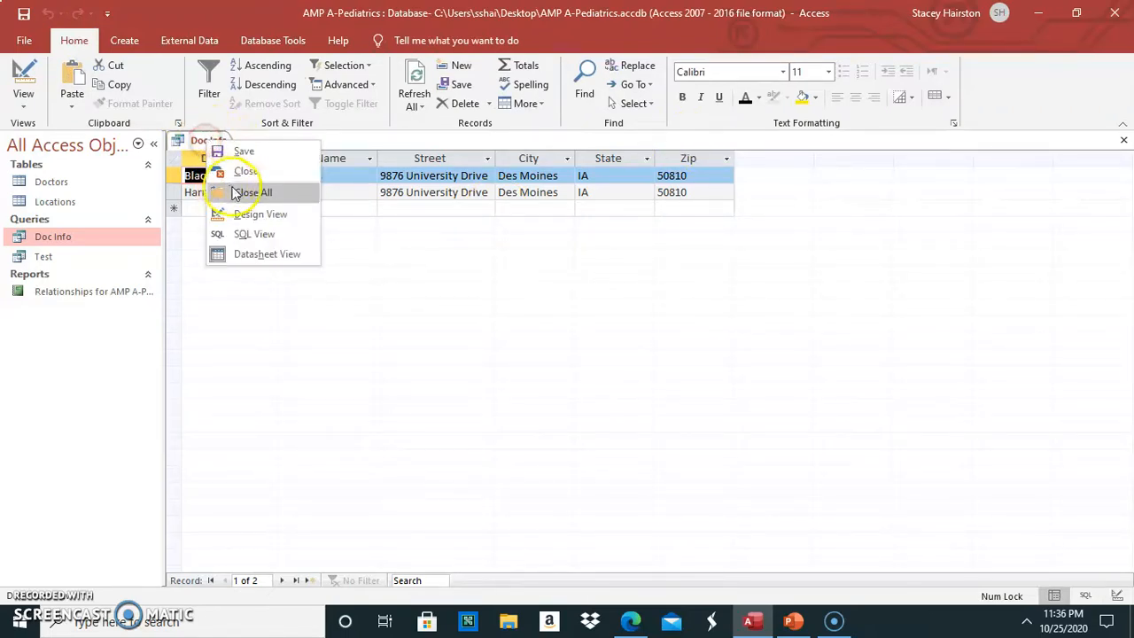
left_click(238, 168)
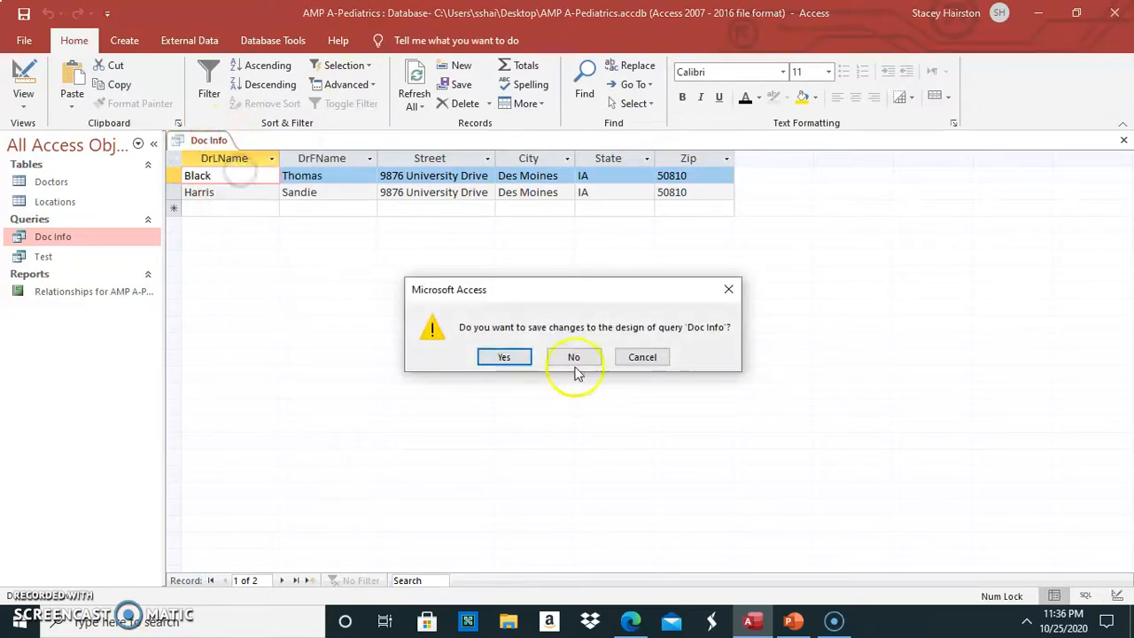
left_click(500, 355)
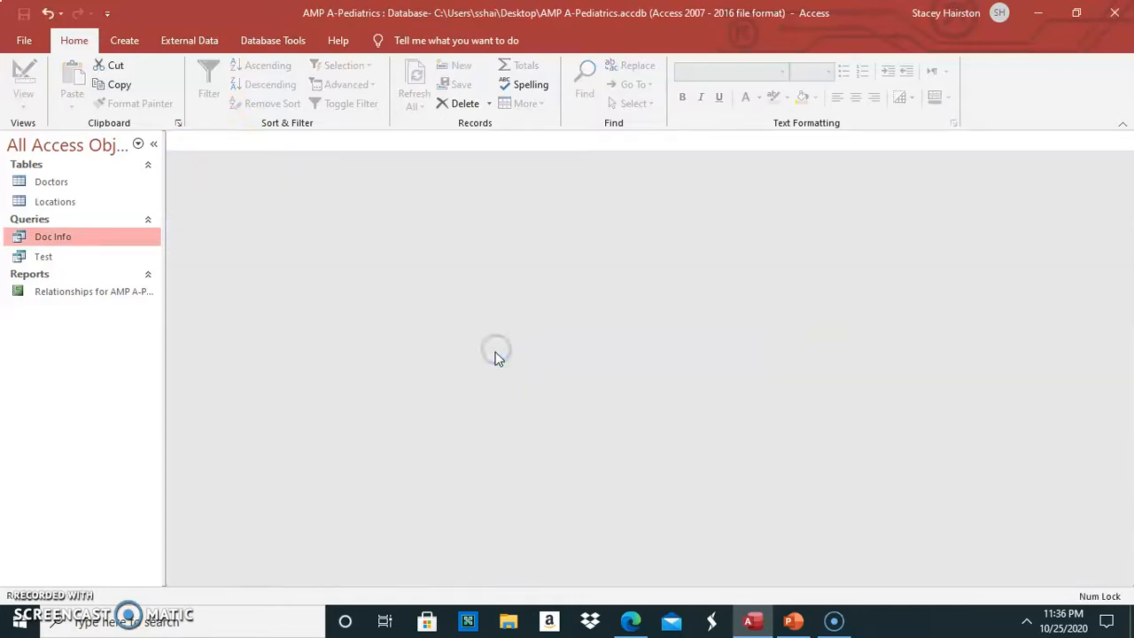
double_click(68, 237)
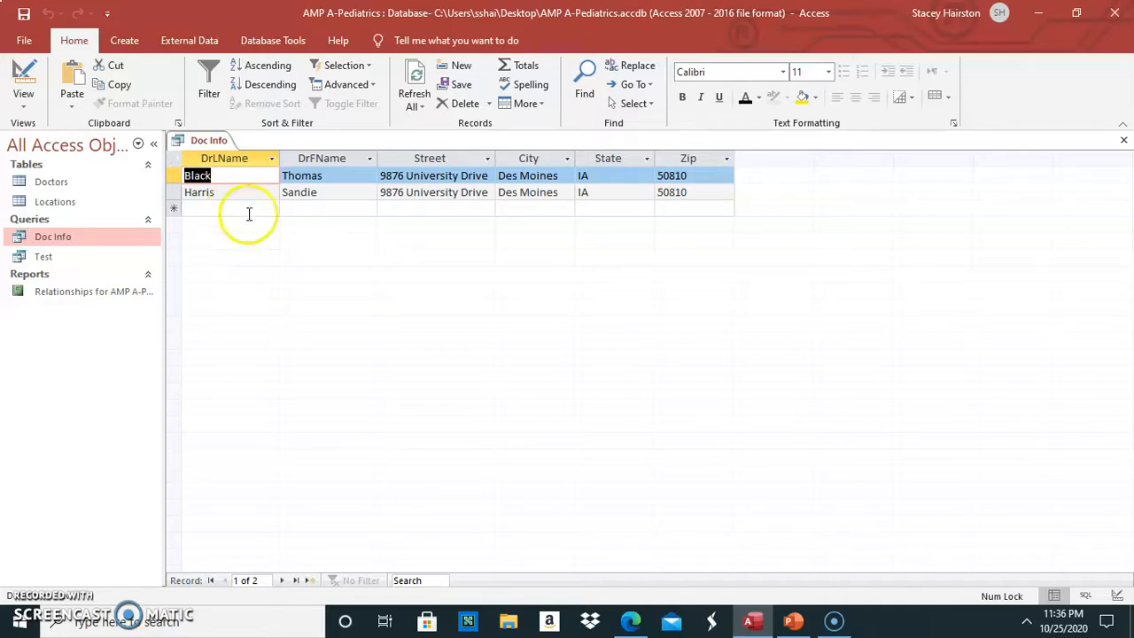
Step: Try adding a third last name as an or condition for DrLName in Design View, and run the query
left_click(29, 113)
left_click(89, 213)
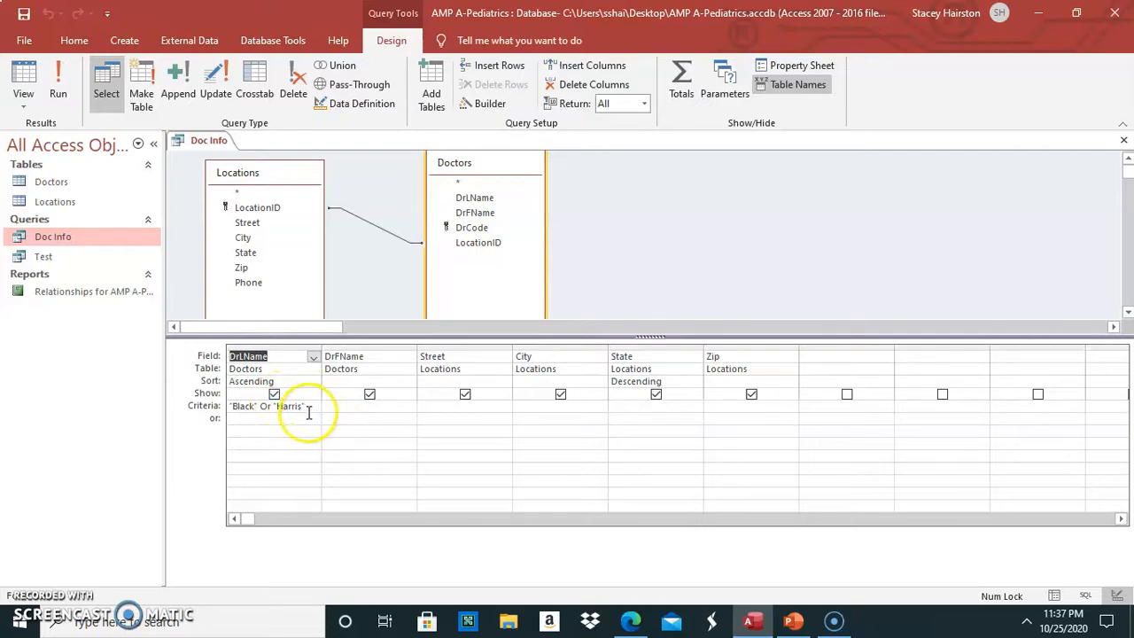
left_click(241, 417)
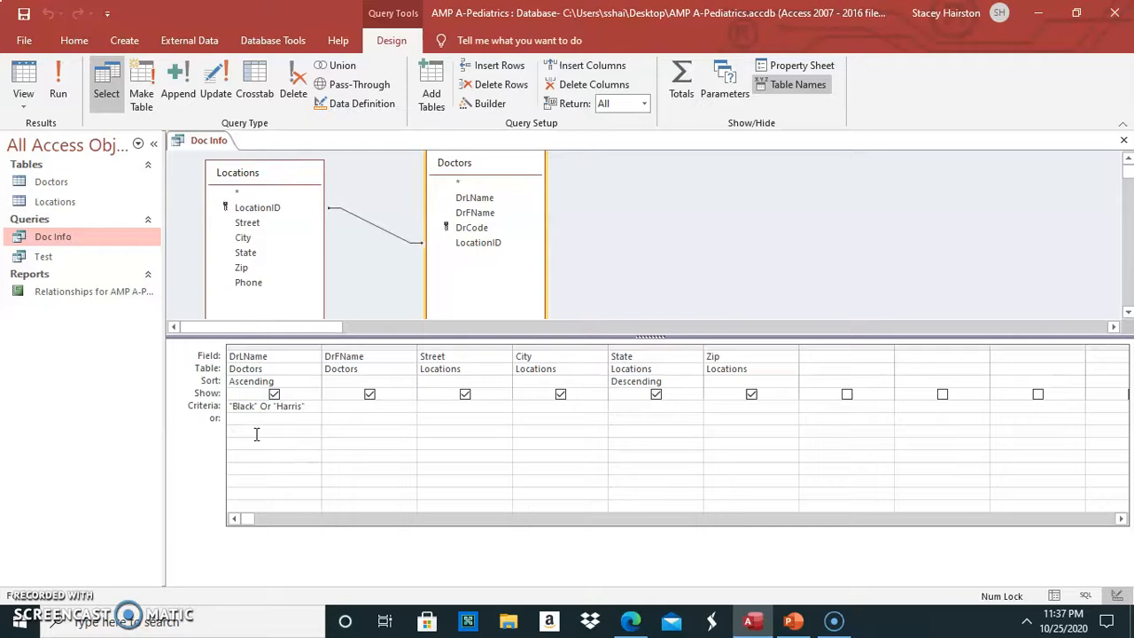
type("Overturn")
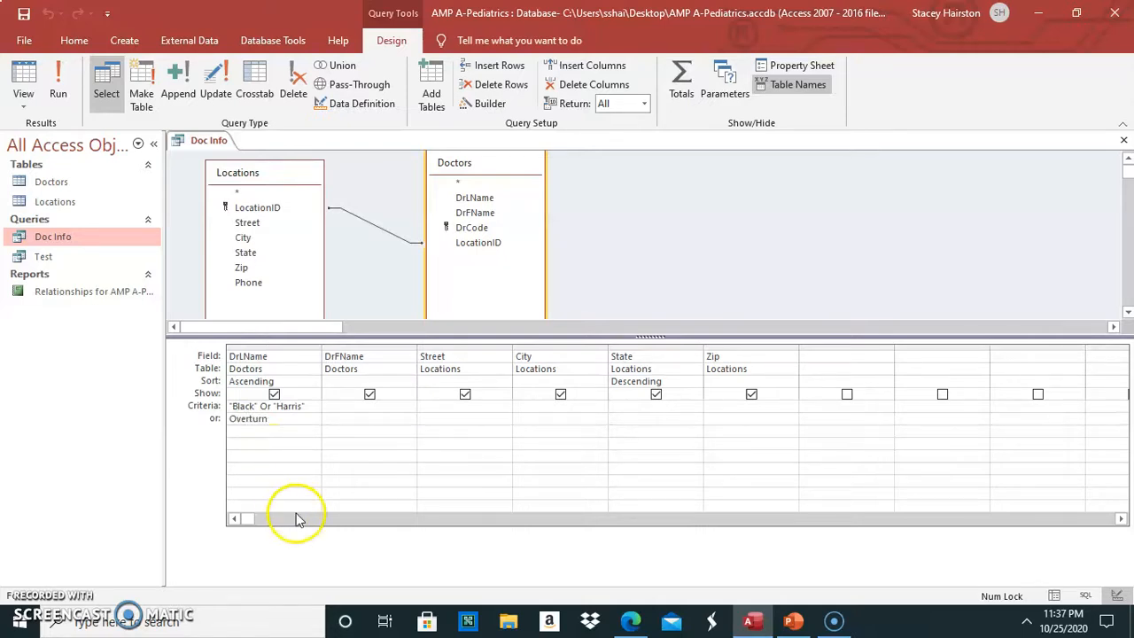
left_click(56, 71)
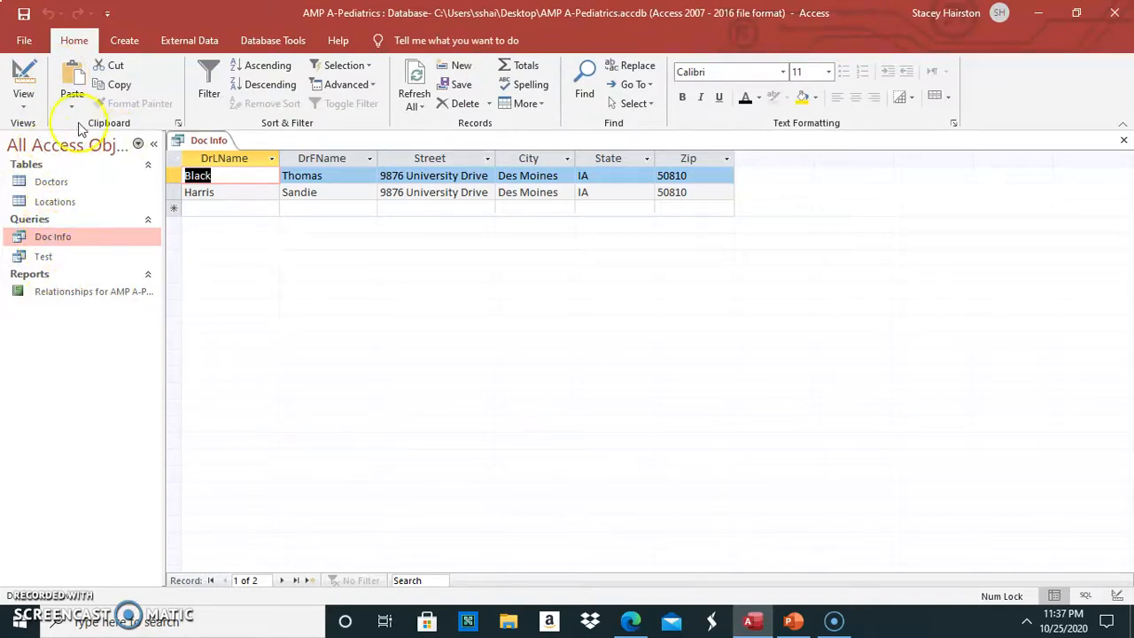
Step: Delete both the or condition and the combined criteria of DrLName in Design View, and run the query
left_click(23, 99)
left_click(49, 212)
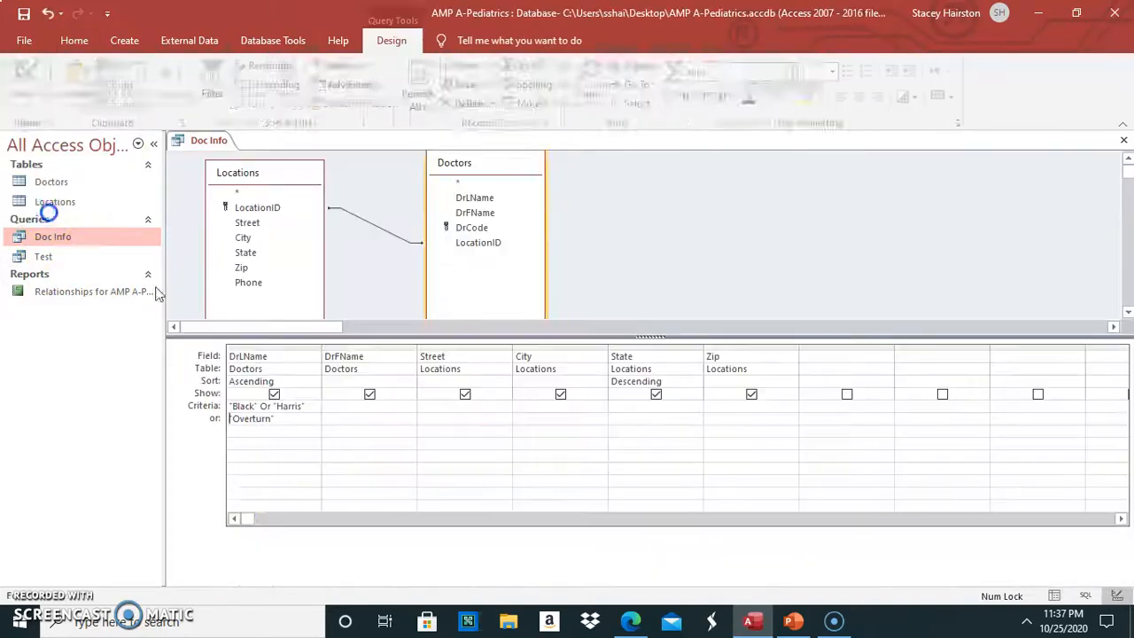
left_click_drag(276, 419, 231, 413)
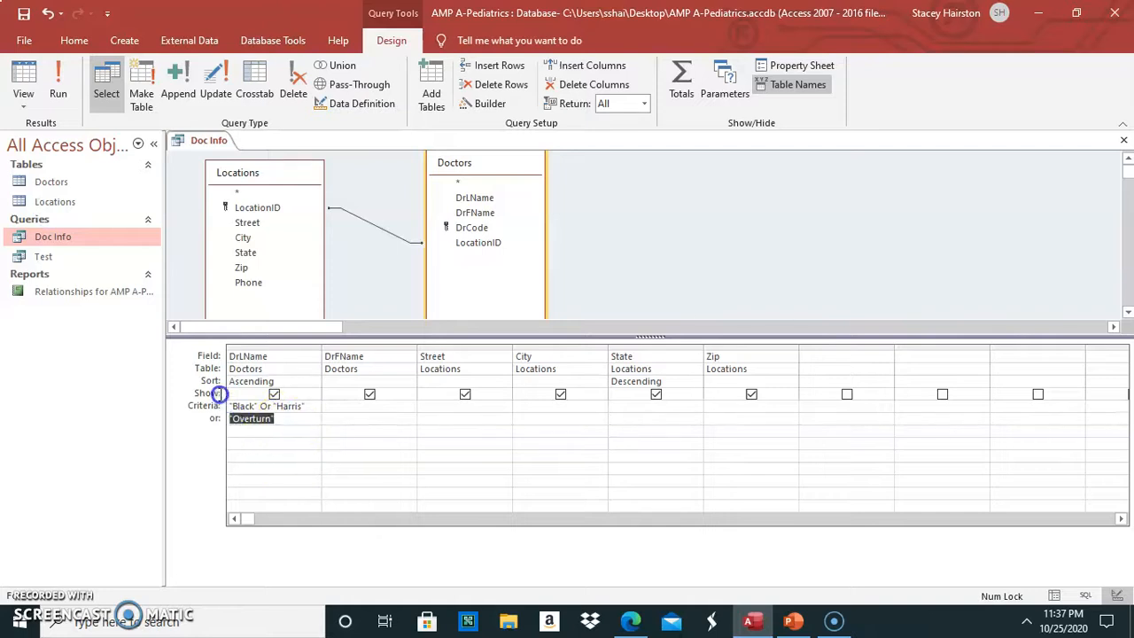
key("Delete")
left_click_drag(301, 406, 216, 410)
key("Delete")
left_click(58, 81)
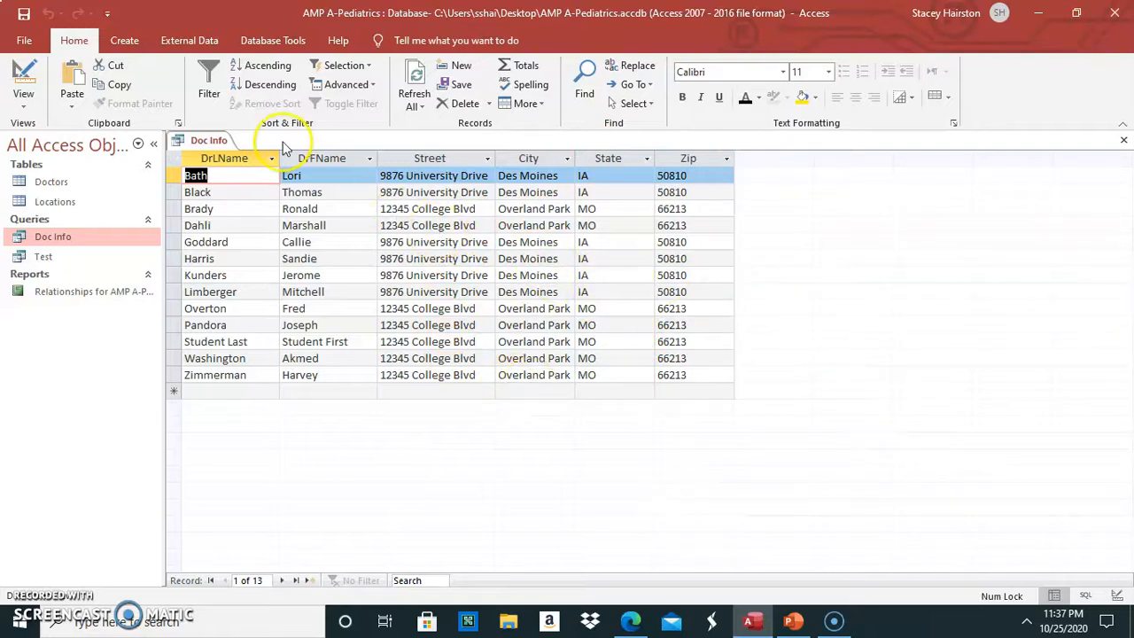
Step: Review the Doc Info query's State values and its sort settings in Design View, and run the query again
left_click(653, 225)
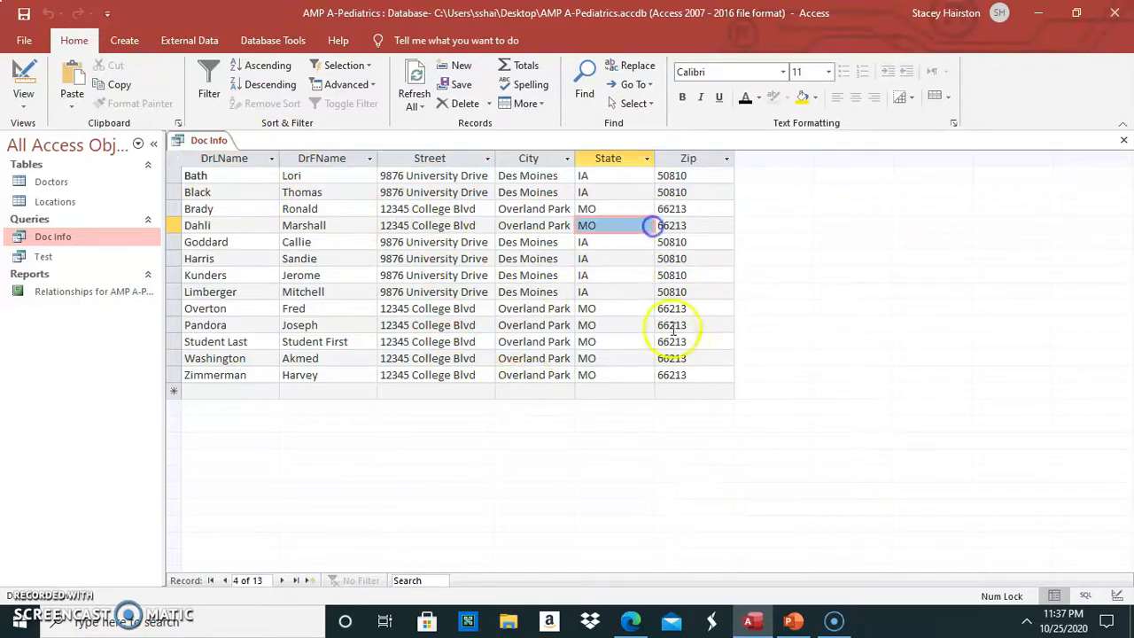
left_click(636, 364)
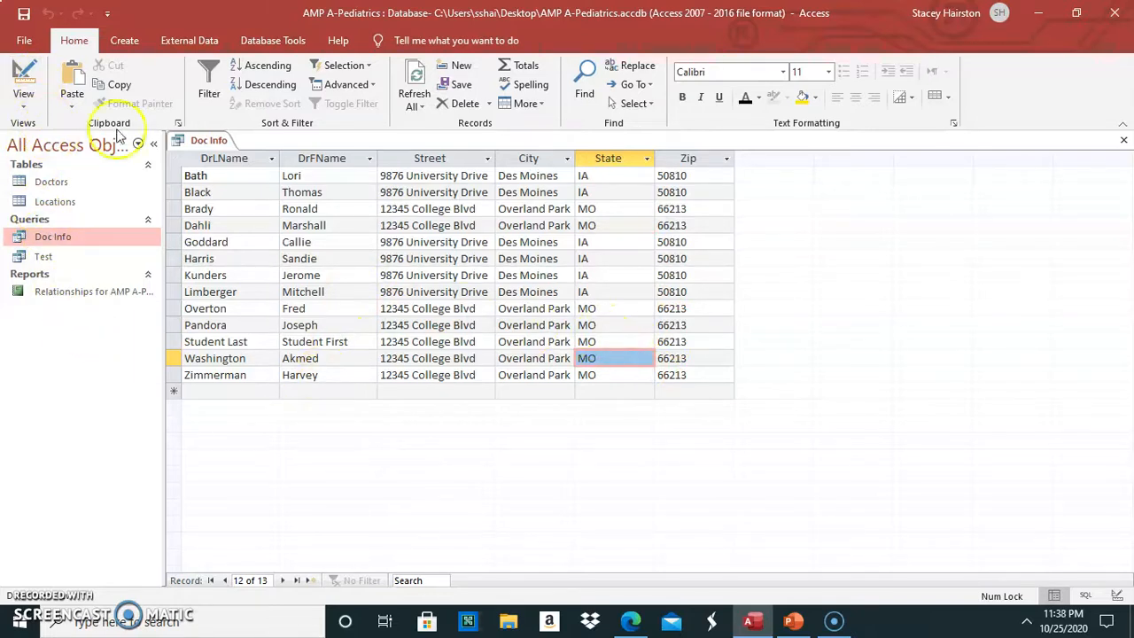
left_click(22, 107)
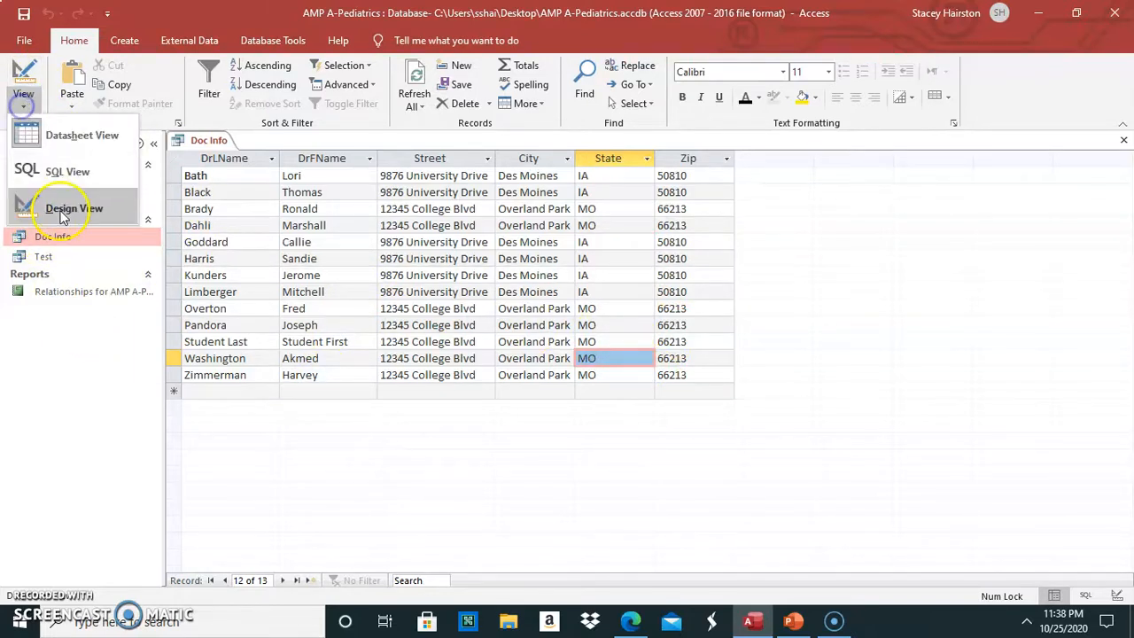
left_click(53, 207)
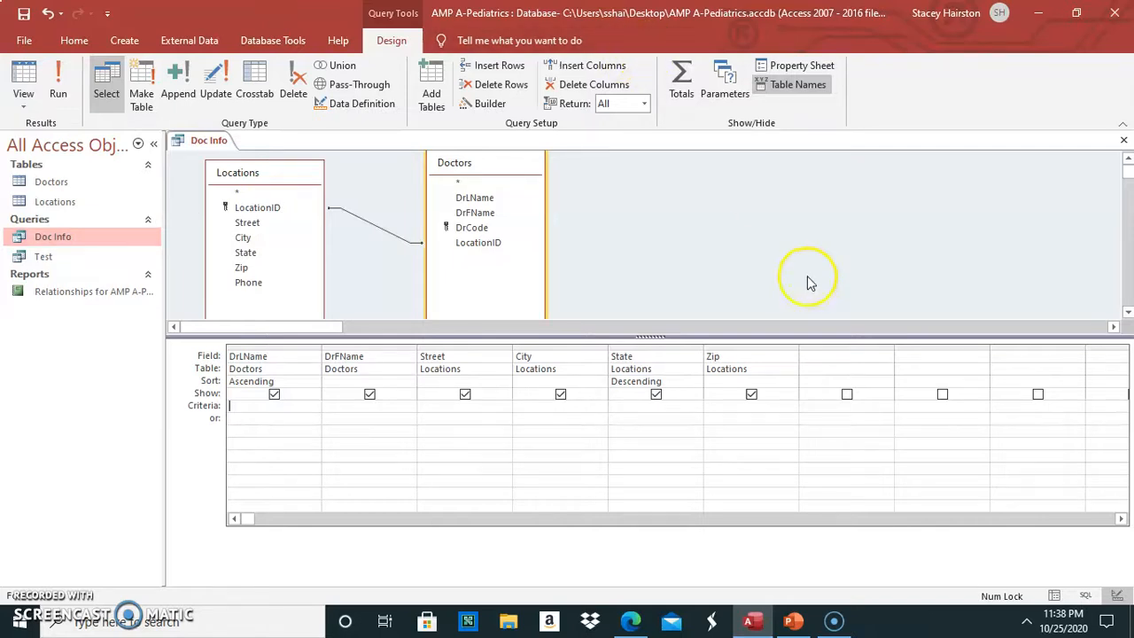
left_click(58, 84)
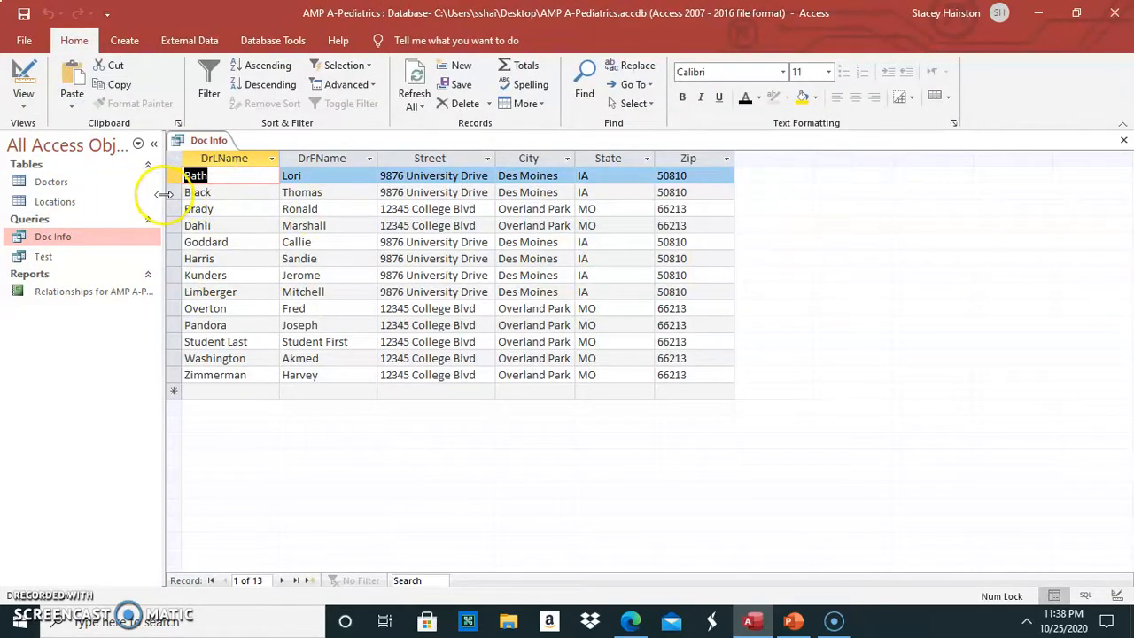
Step: Format the Doc Info datasheet with bold, underlined text and a yellow background
left_click(683, 95)
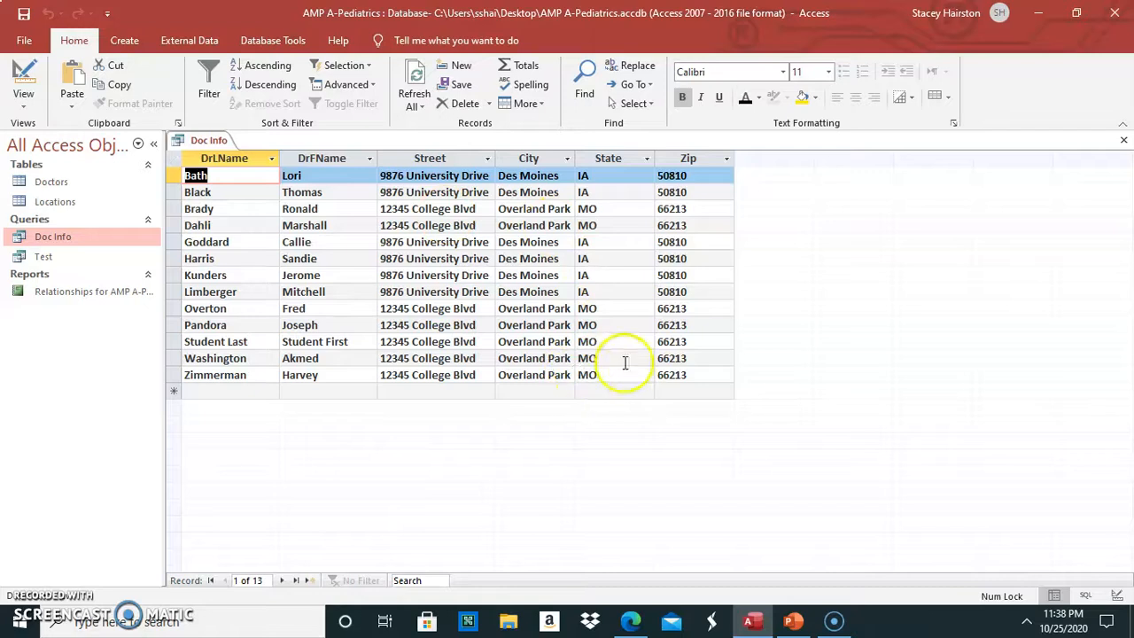
left_click(802, 99)
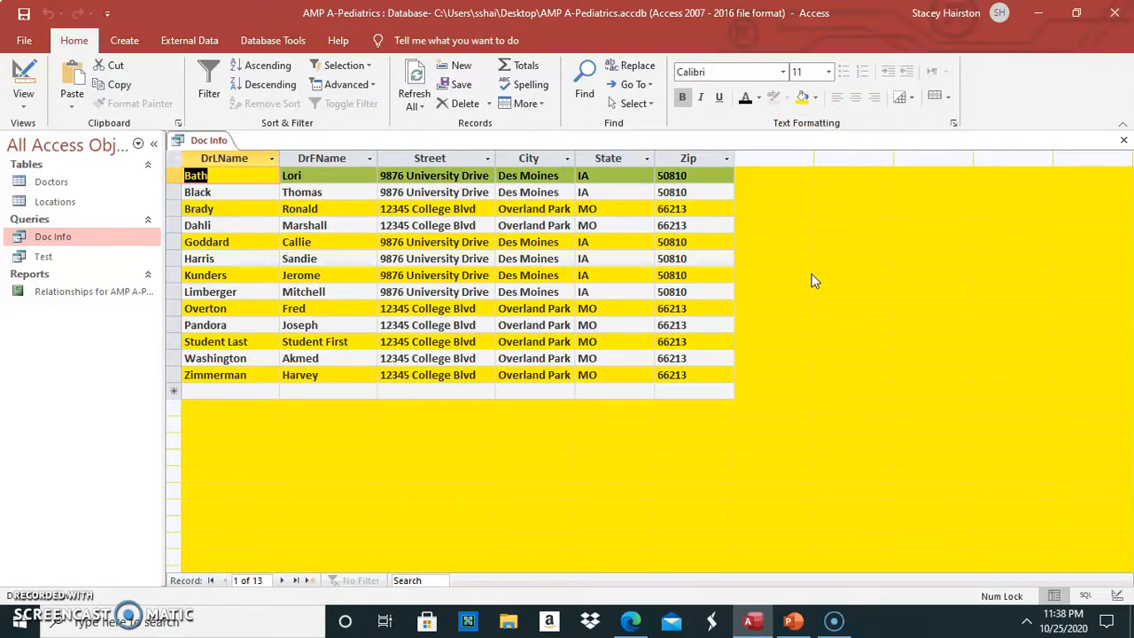
left_click(722, 98)
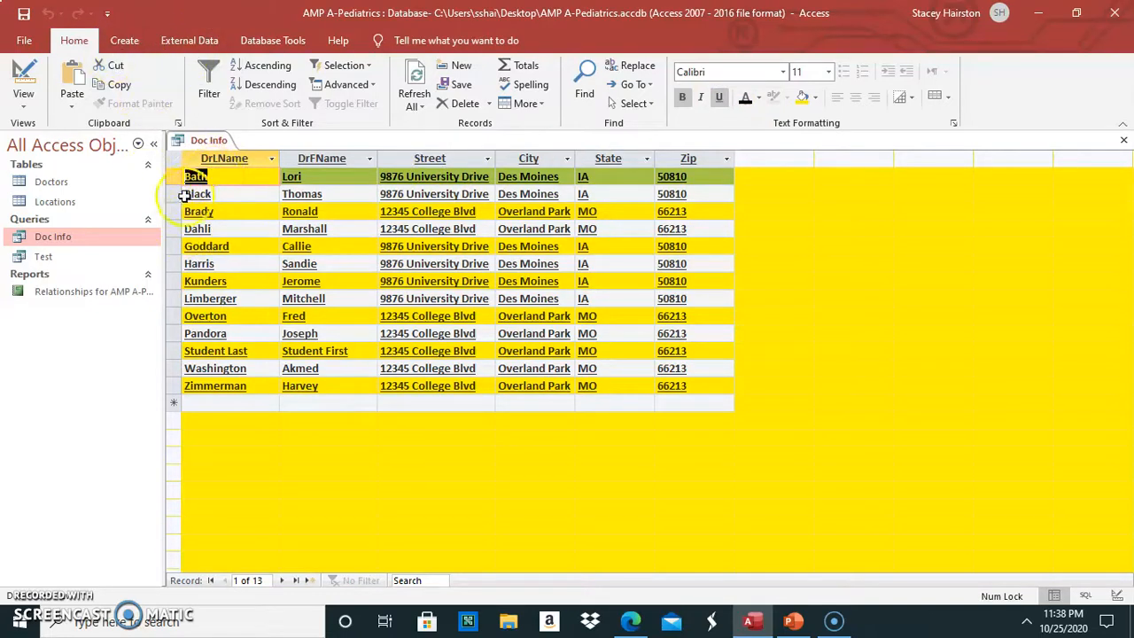
Step: Open the Doc Info query in Print Preview and zoom in on the records at the start of the page
right_click(193, 144)
left_click(77, 347)
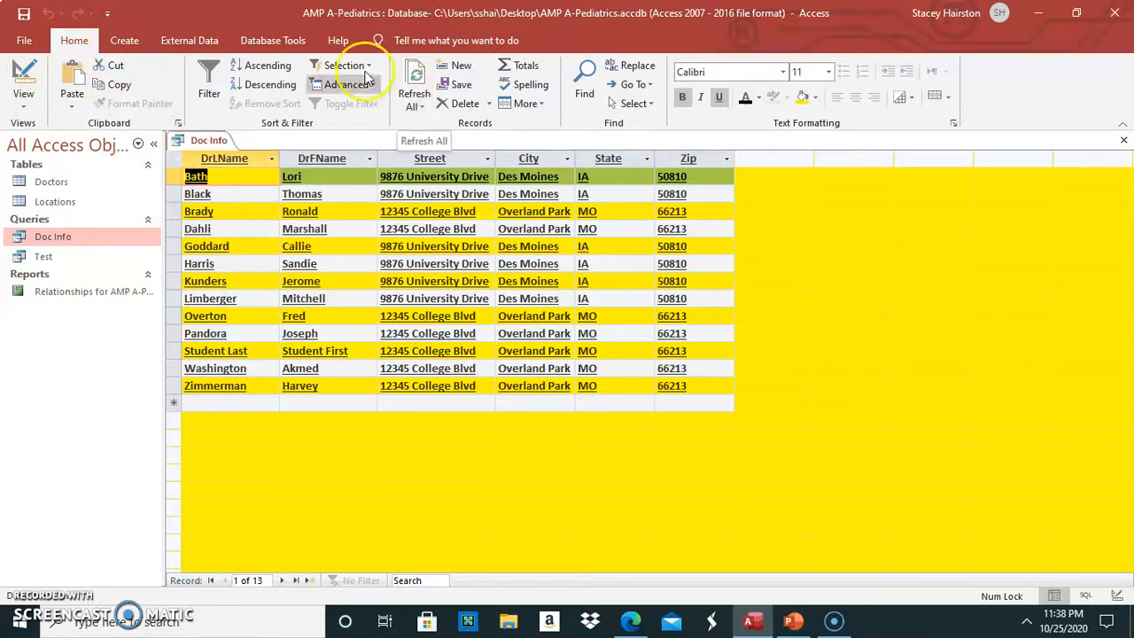
left_click(24, 40)
left_click(49, 302)
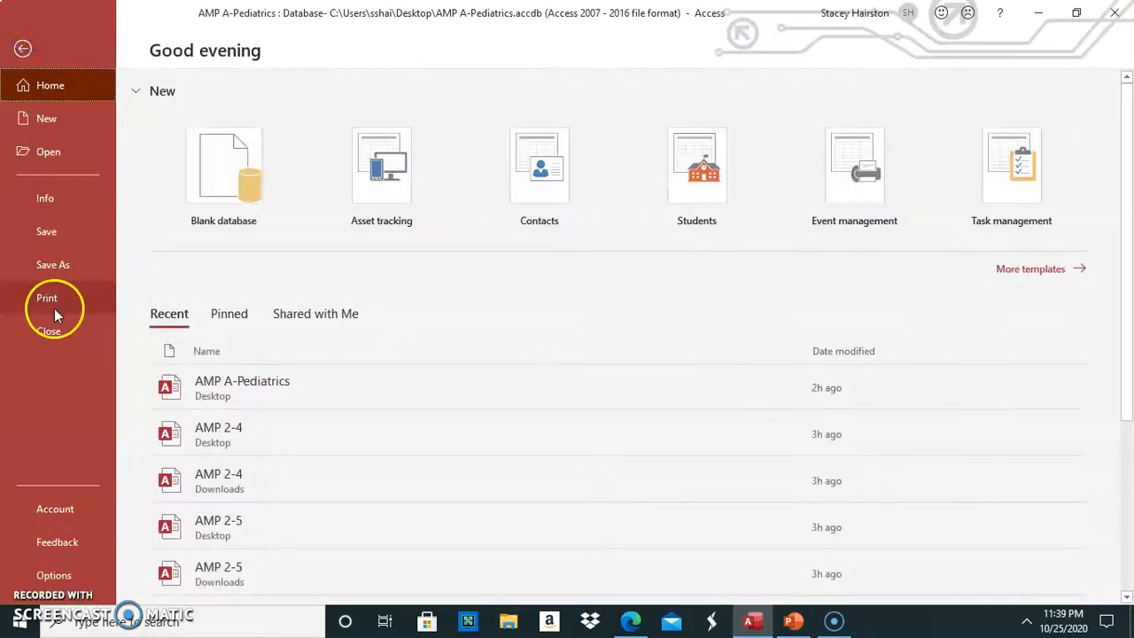
left_click(275, 254)
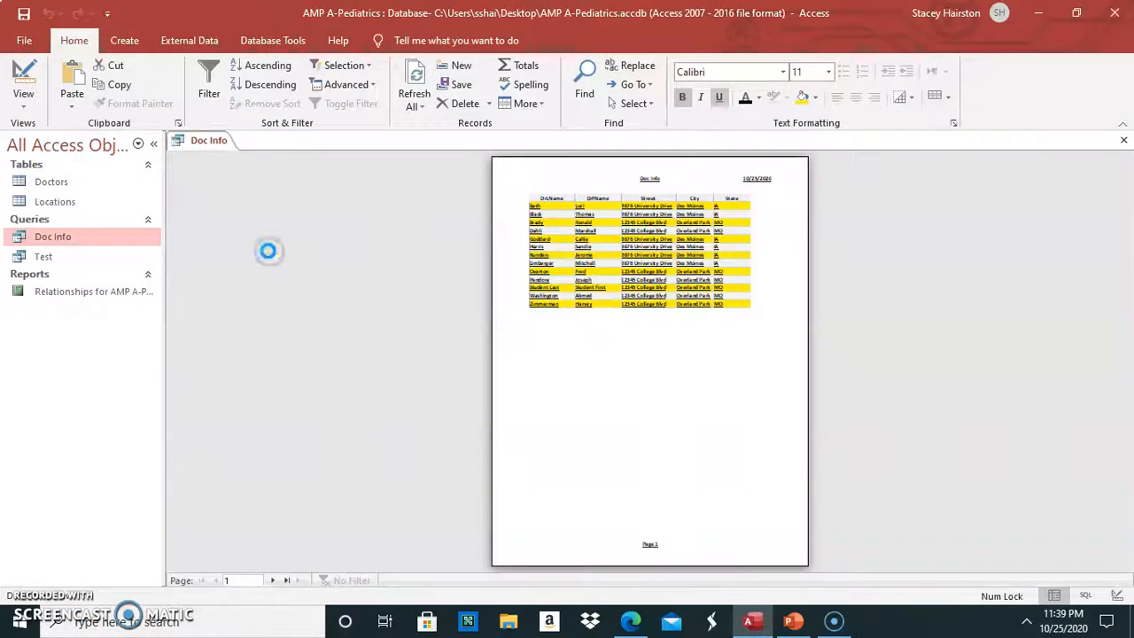
left_click(649, 342)
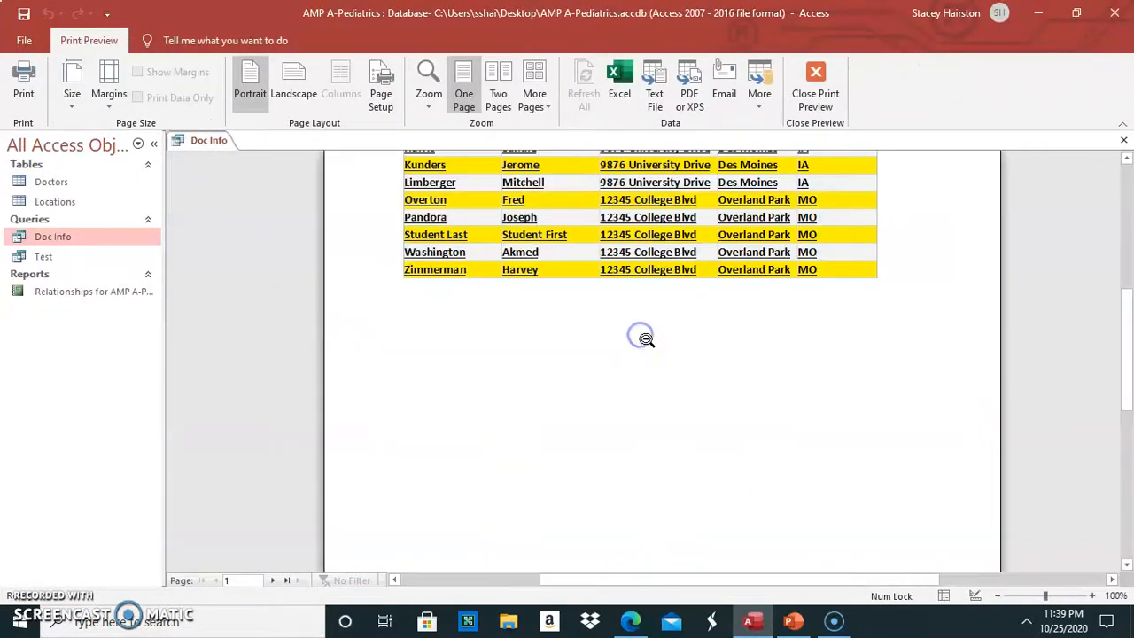
scroll(641, 334, "up", 5)
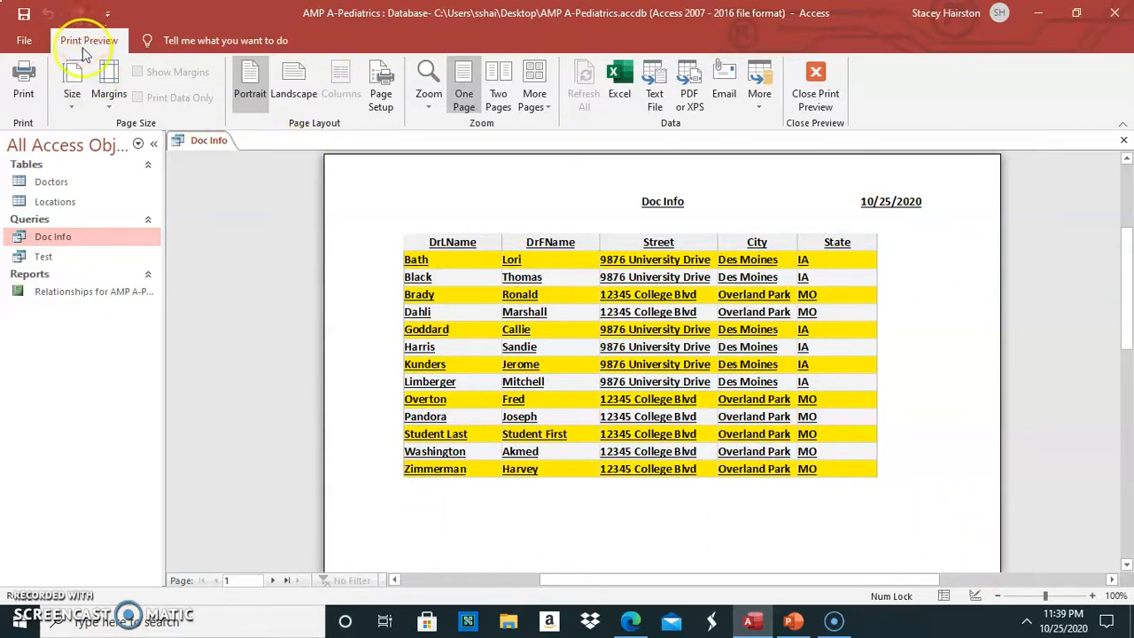
Step: Look through the paper size options and set the Doc Info printout to landscape orientation
left_click(111, 96)
left_click(71, 93)
left_click(71, 94)
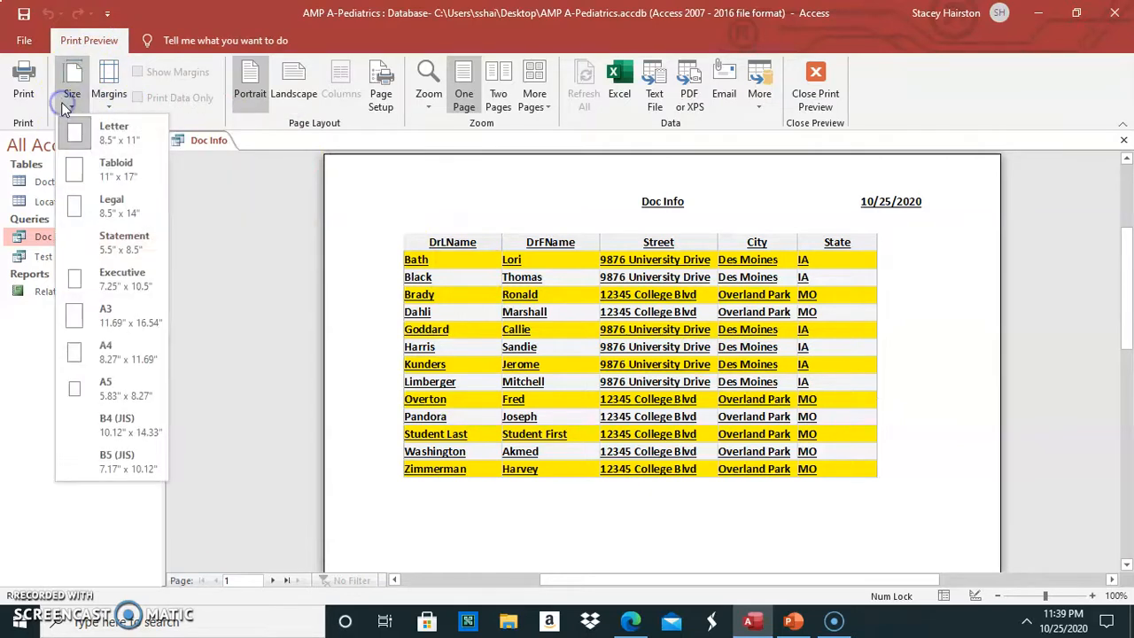
left_click(235, 234)
left_click(301, 88)
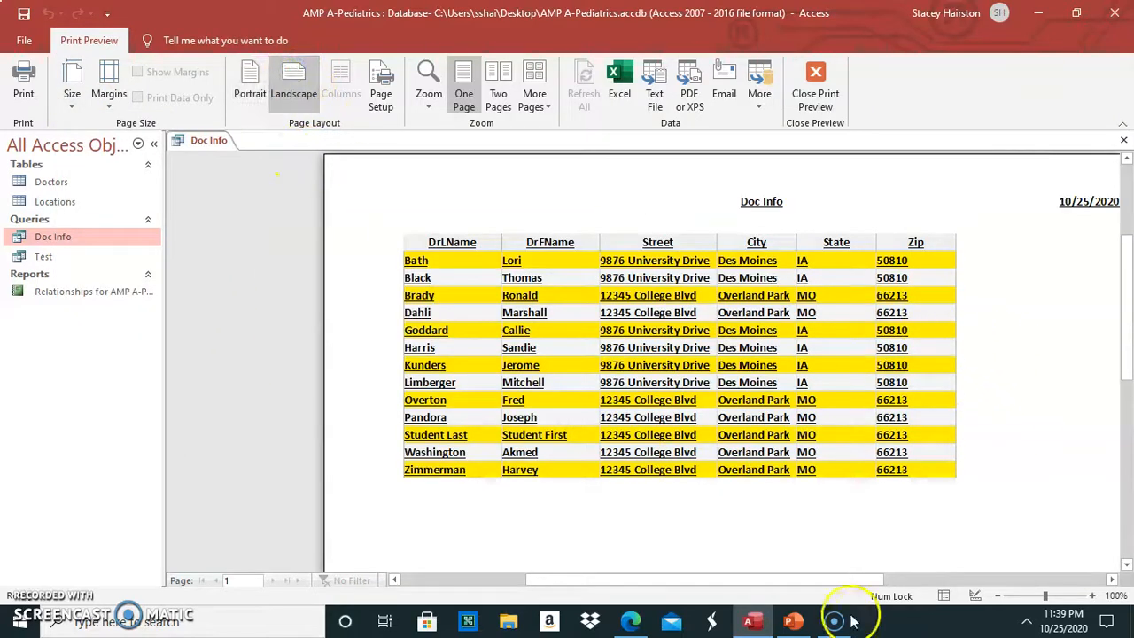
left_click_drag(620, 580, 693, 577)
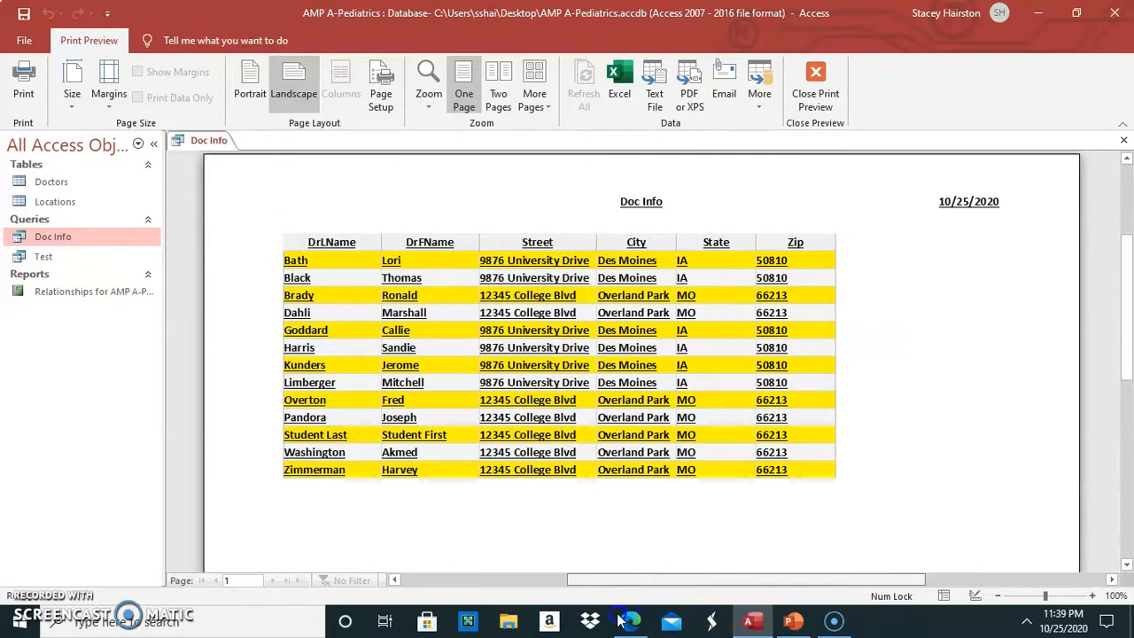
mouse_move(616, 611)
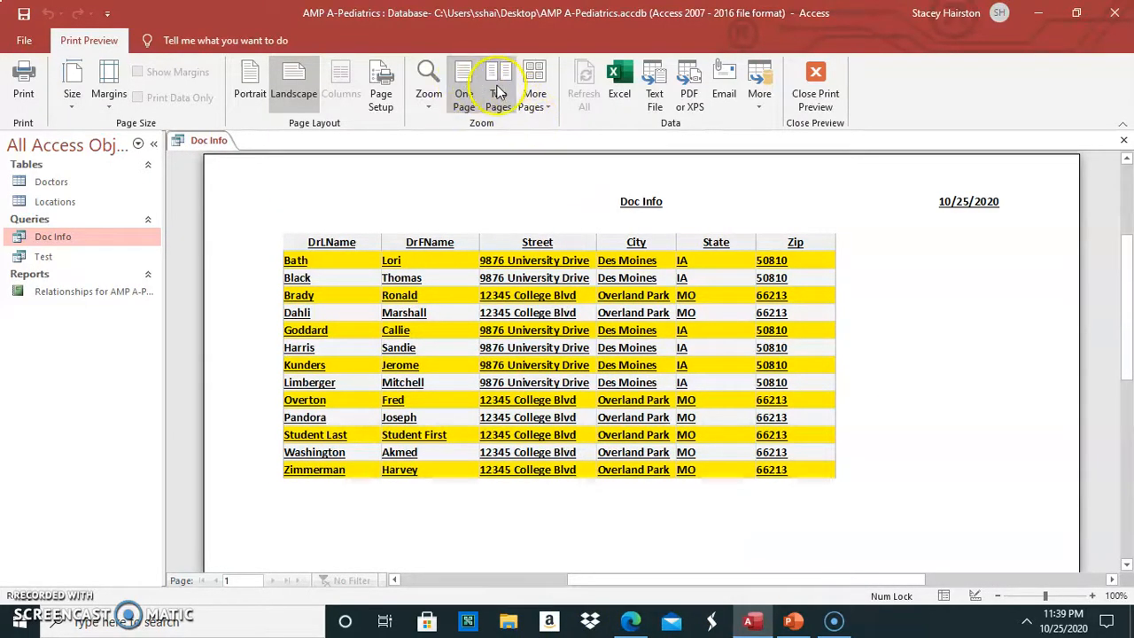
left_click(535, 89)
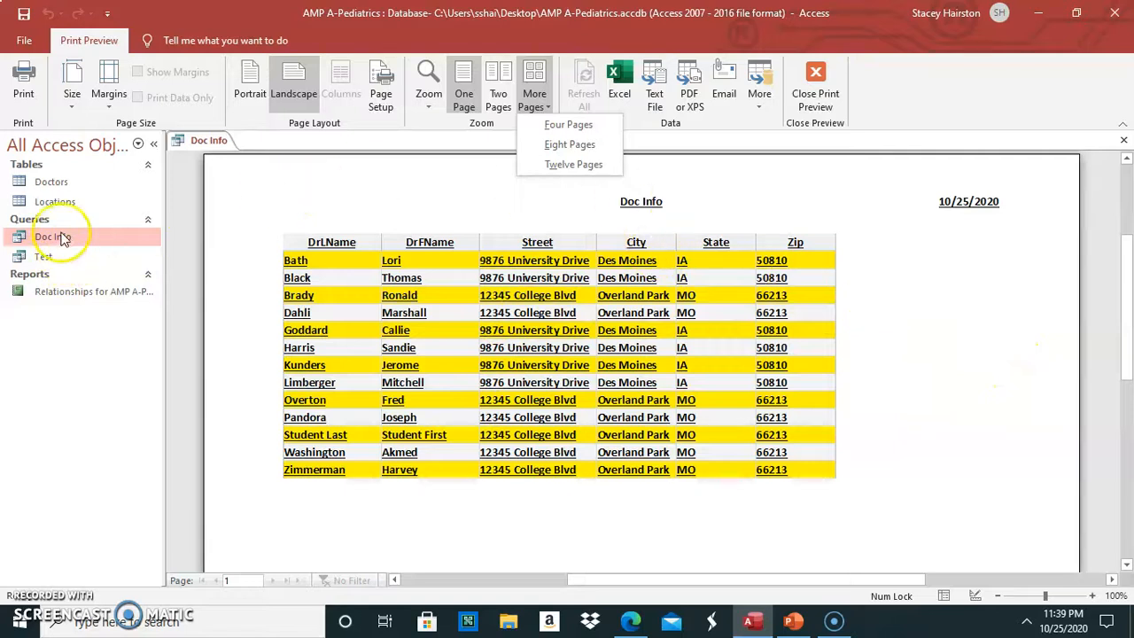
left_click(58, 181)
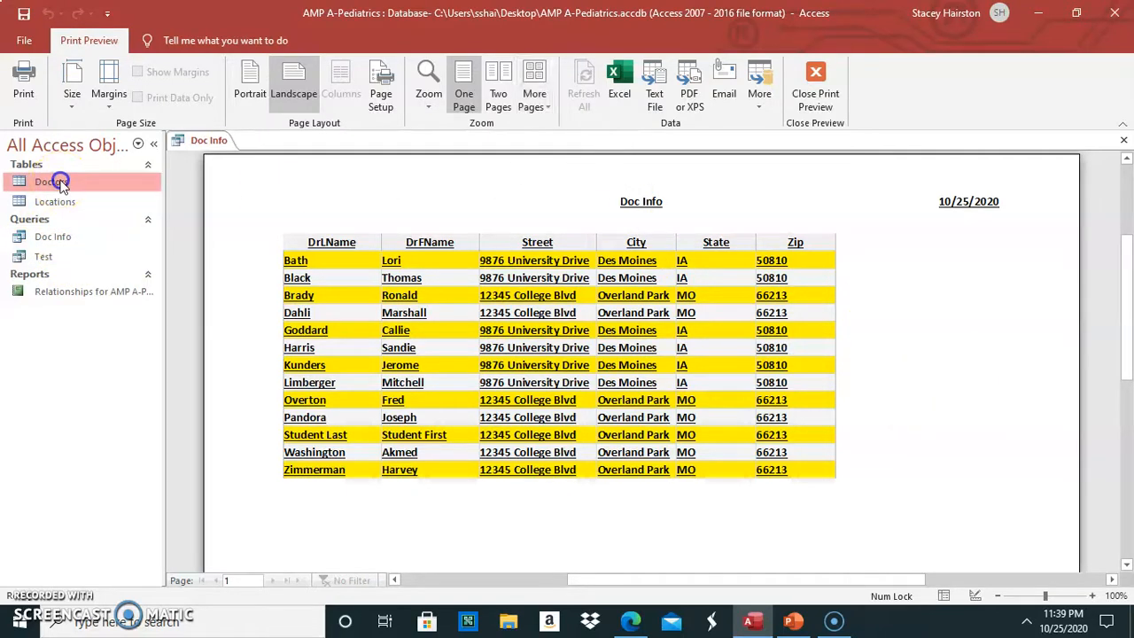
left_click(60, 181)
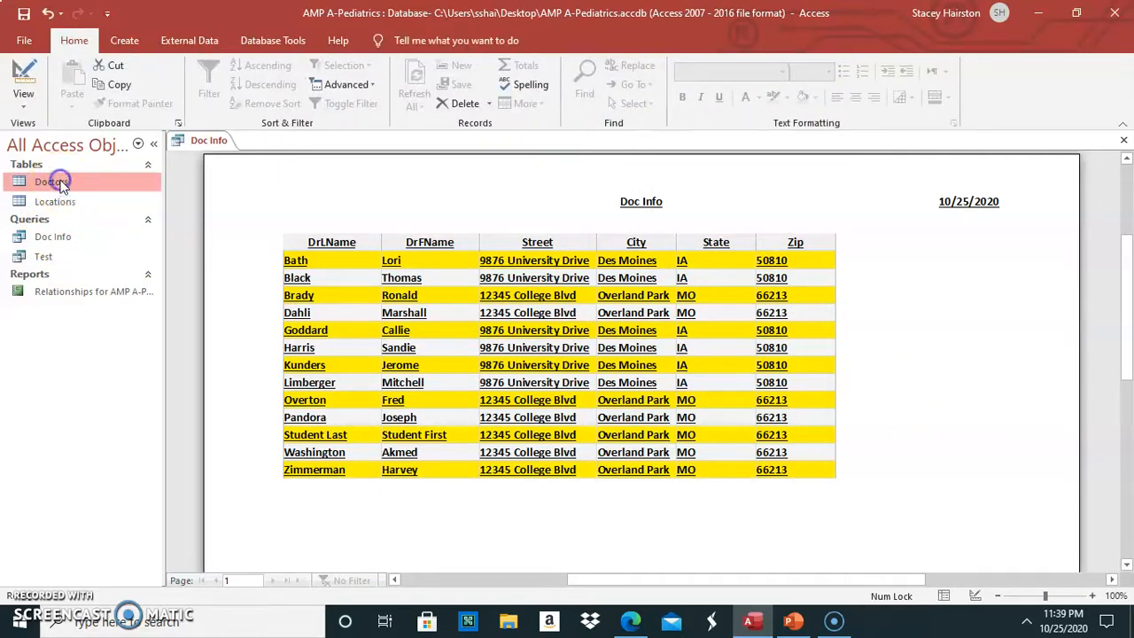
left_click(59, 237)
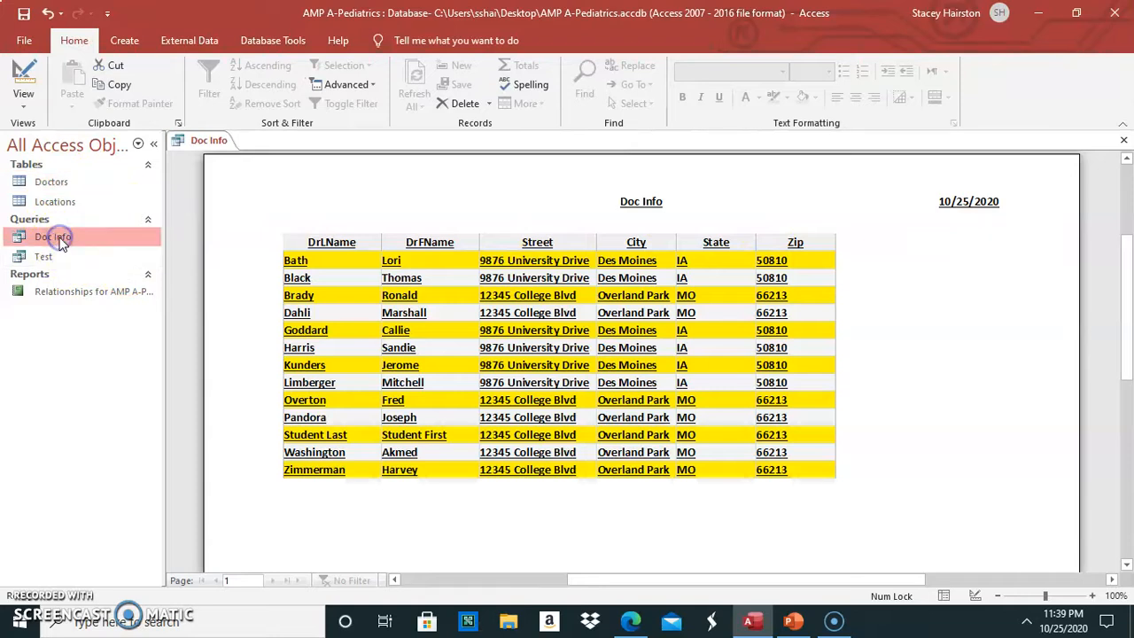
left_click(53, 237)
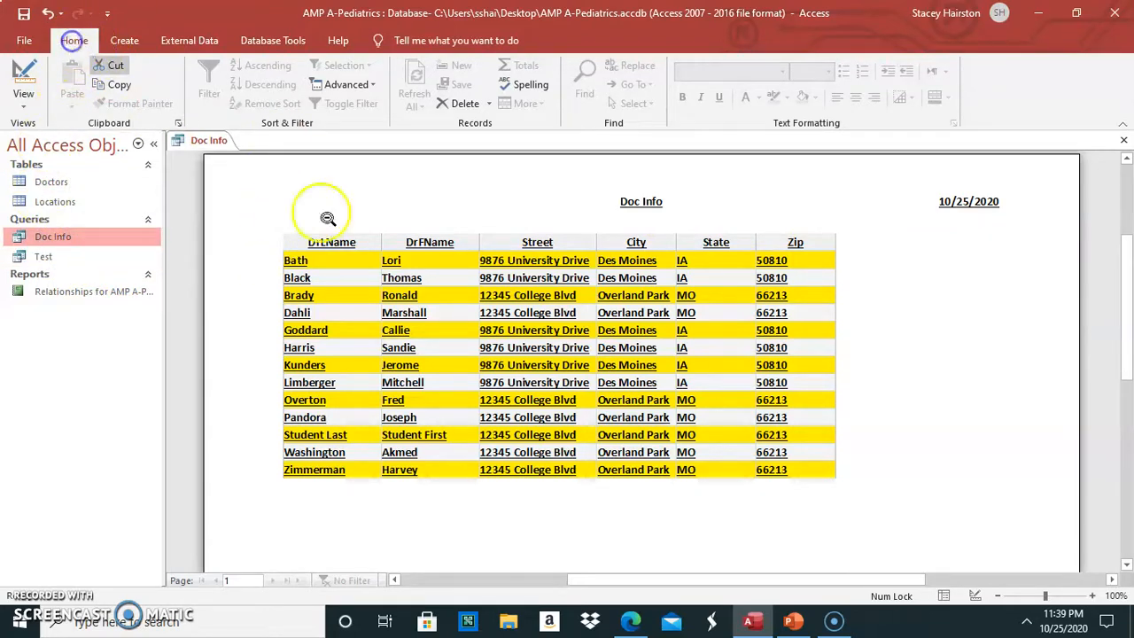
right_click(211, 140)
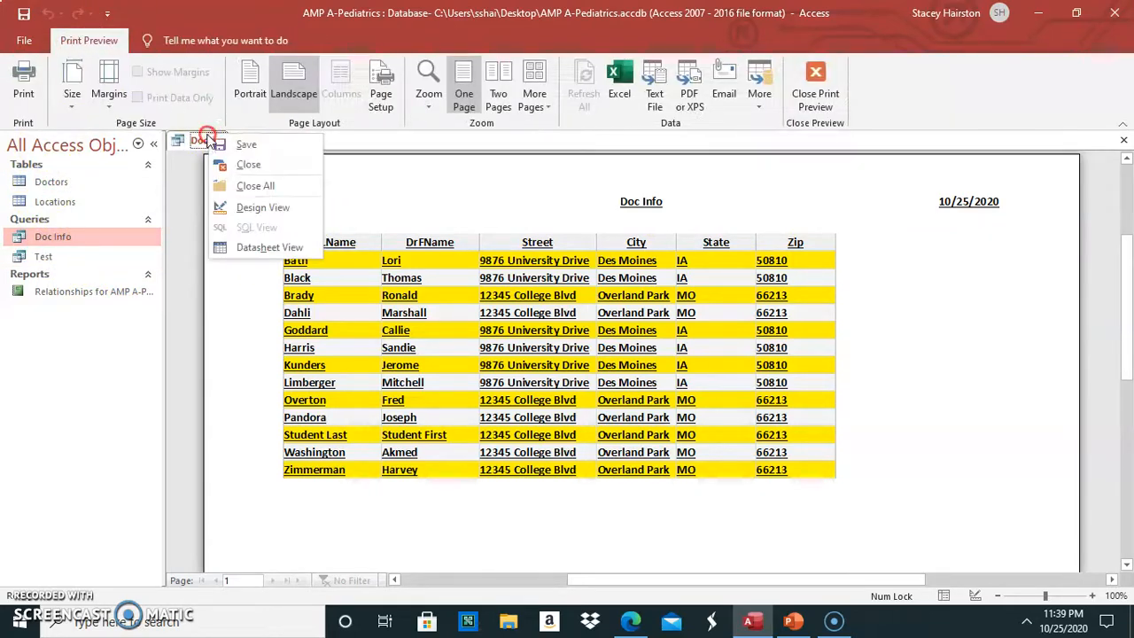
left_click(518, 257)
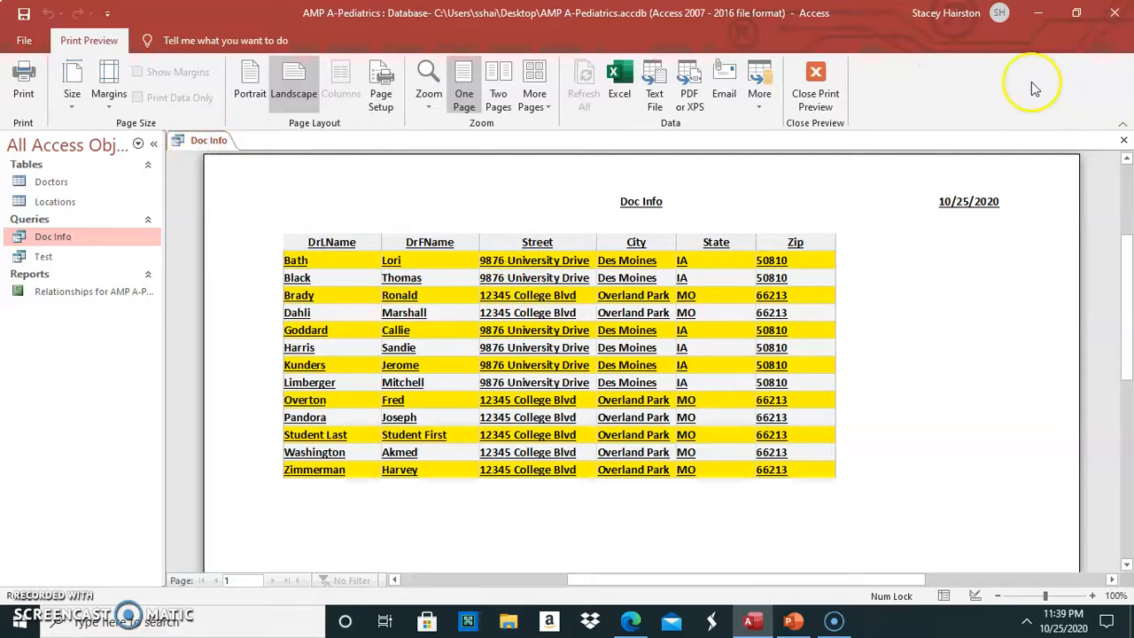
Step: Leave Print Preview and close the Doc Info query without saving the design changes
left_click(815, 81)
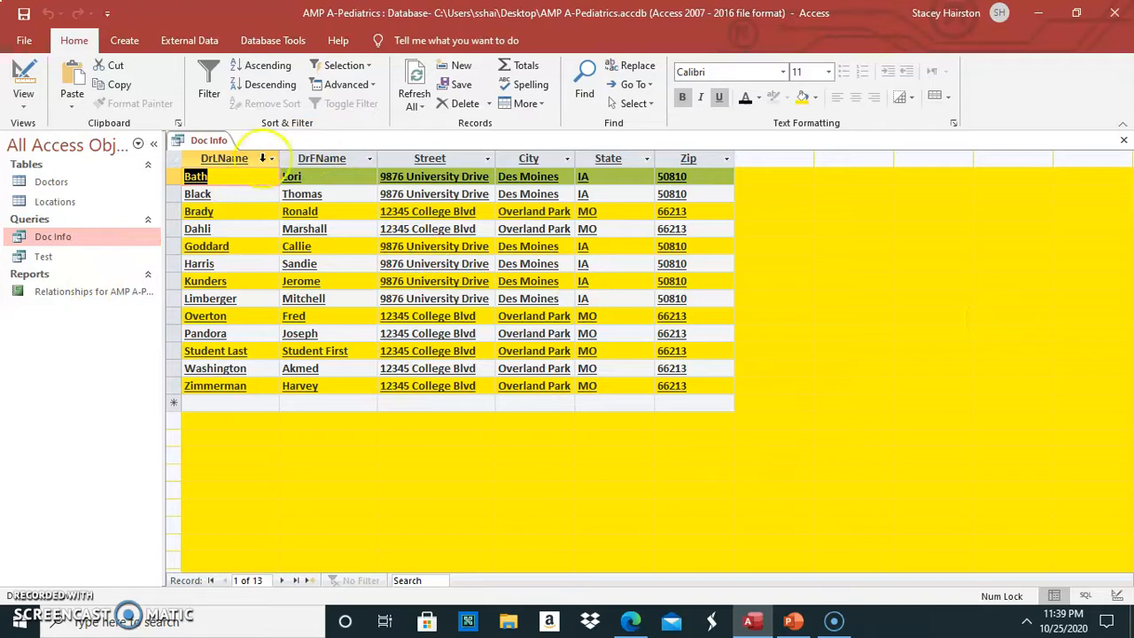
right_click(209, 140)
left_click(250, 193)
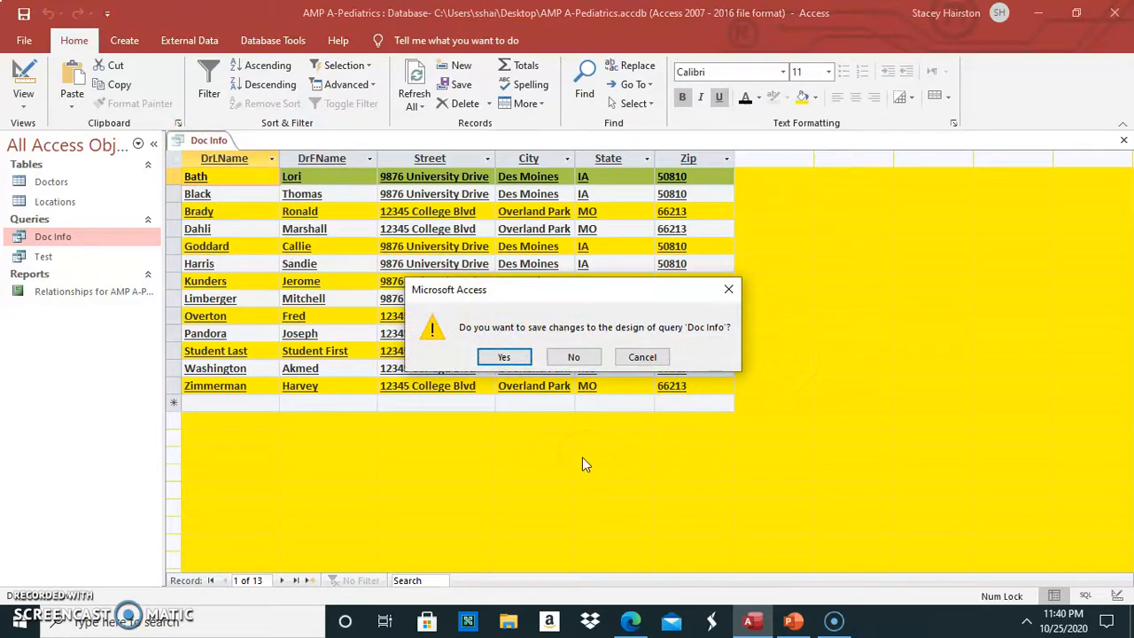
left_click(576, 360)
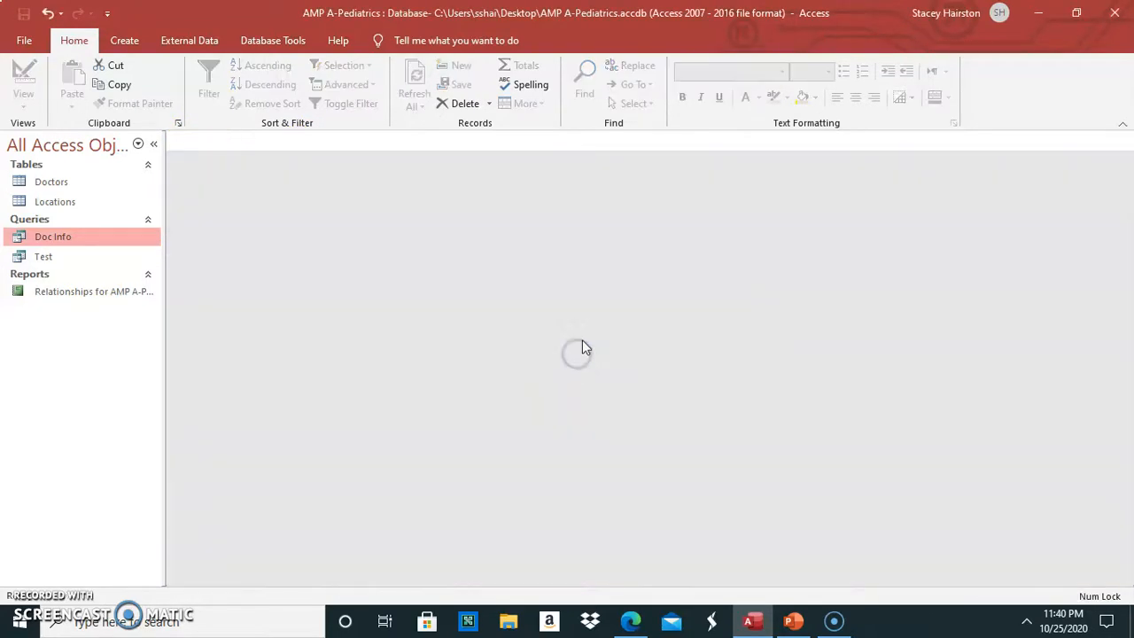
Step: Reopen the Doc Info query and switch it to Design View
double_click(45, 237)
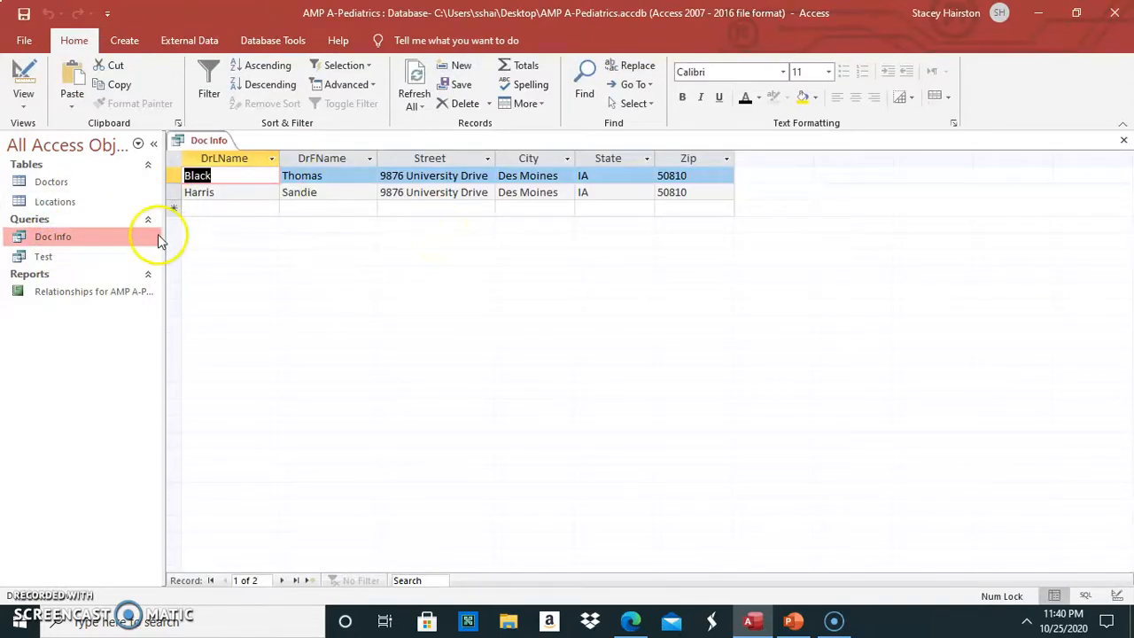
left_click(18, 102)
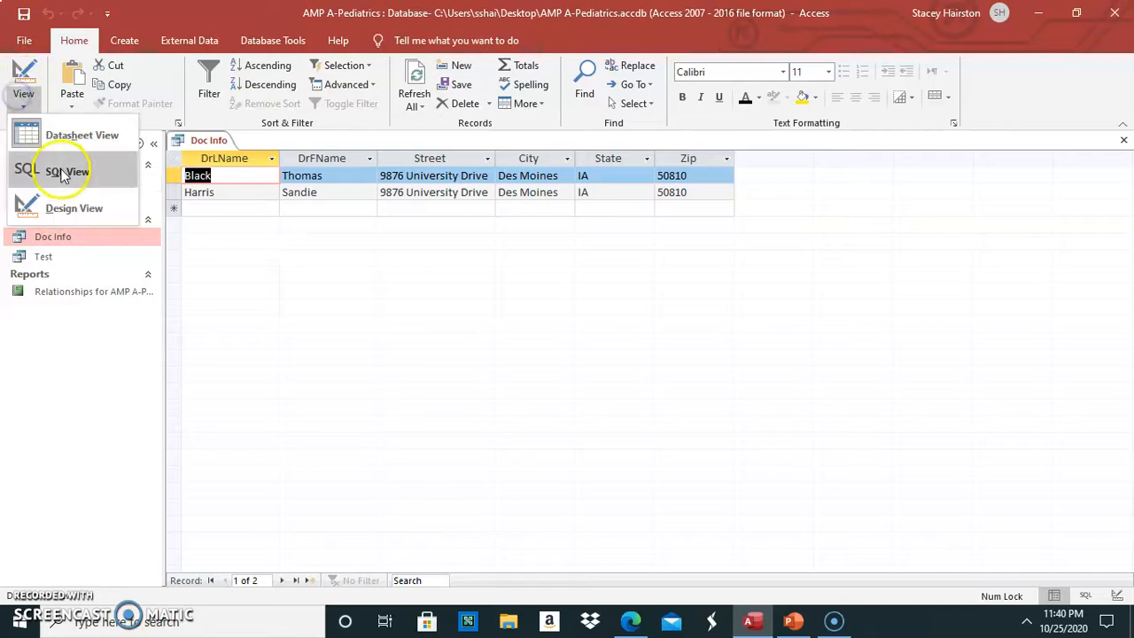
left_click(55, 202)
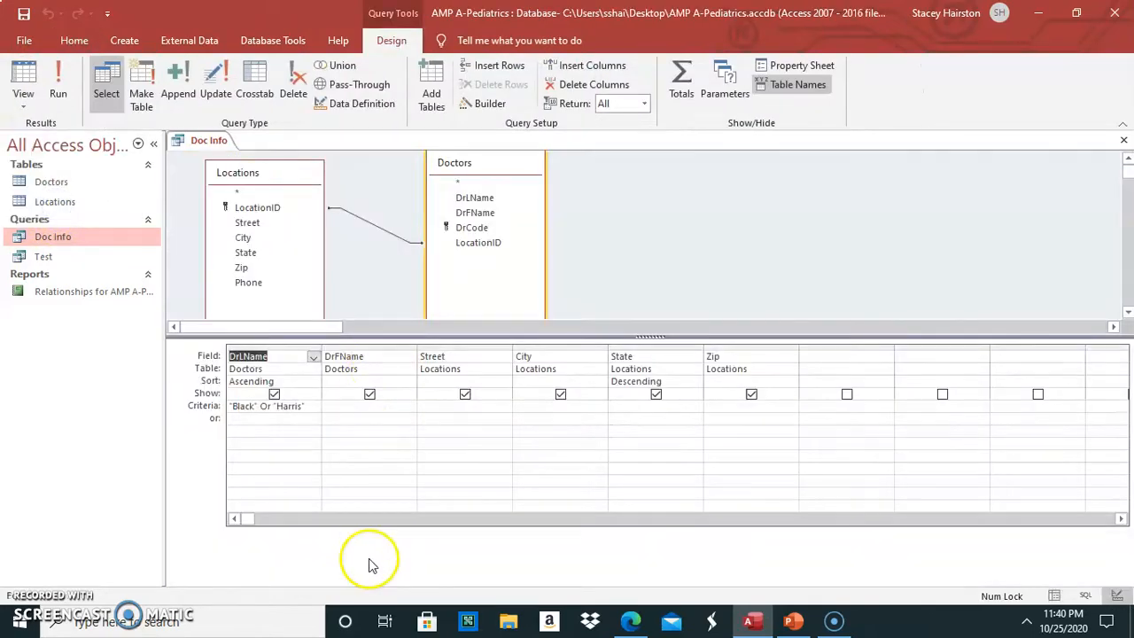